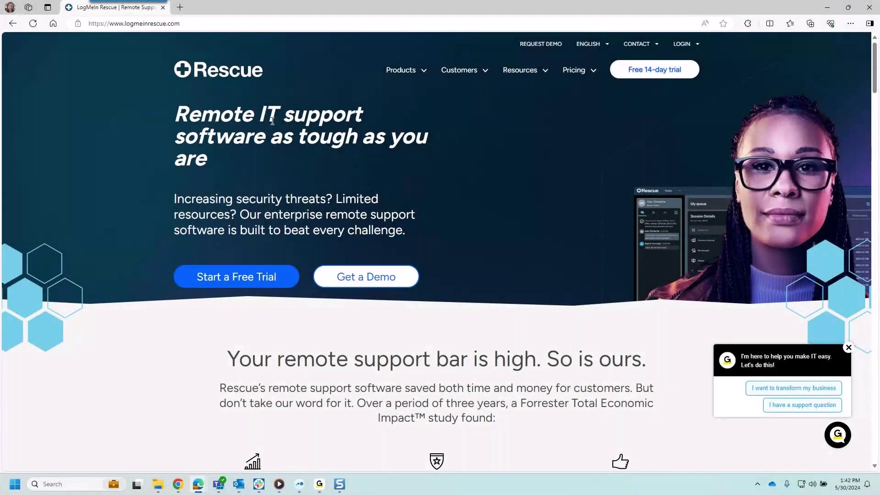
Step: Choose Rescue Remote Support from the LOGIN menu and sign in to reach My account
mouse_move(683, 46)
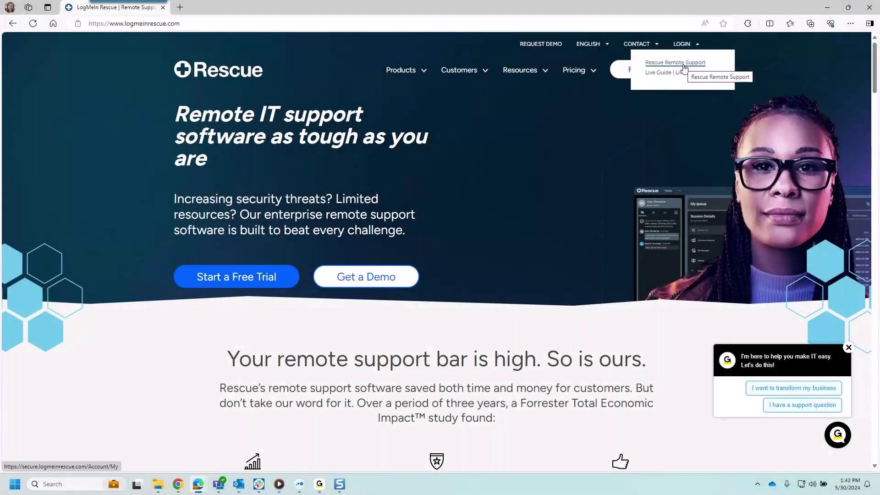
left_click(685, 67)
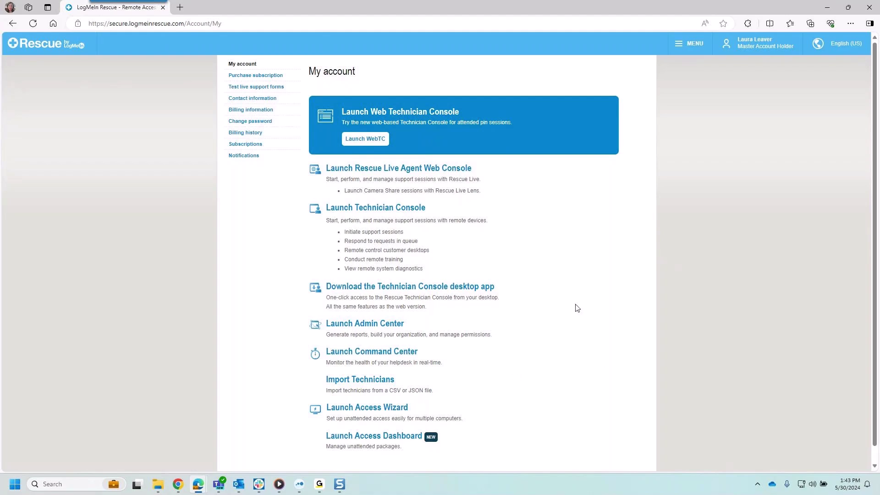
Step: Launch the desktop Technician Console from the account's Technician Console launch page
left_click(397, 210)
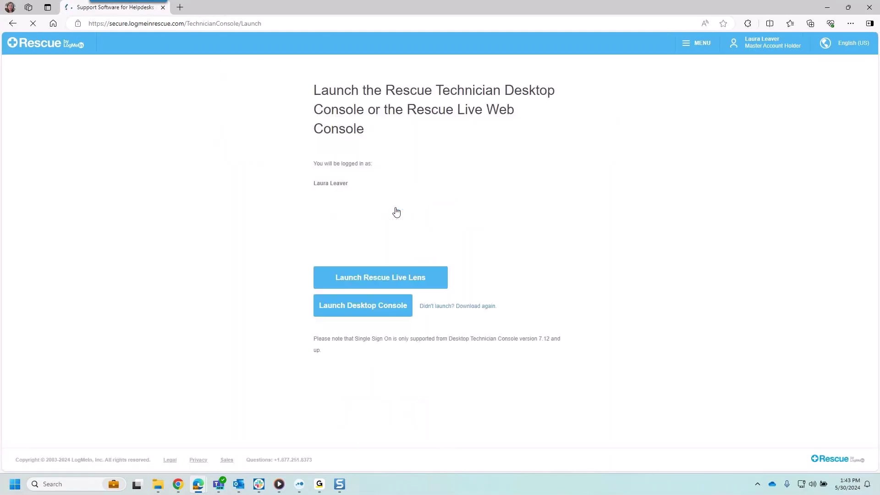
left_click(348, 305)
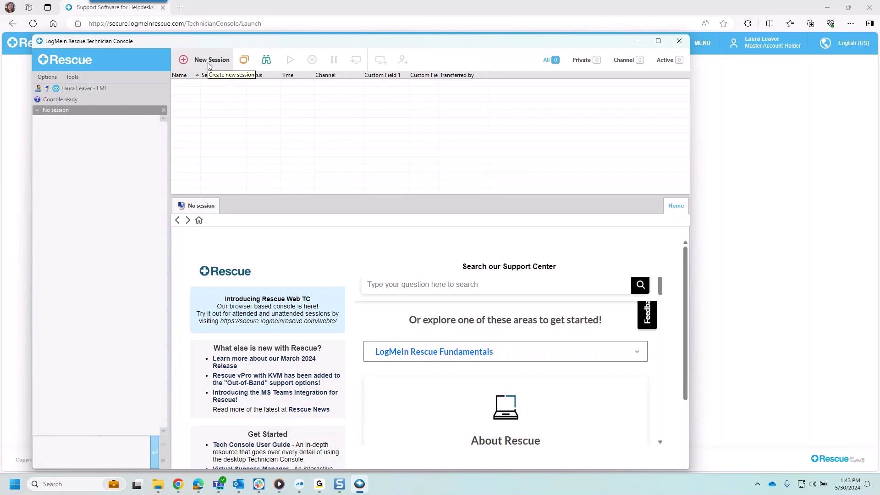
left_click(209, 62)
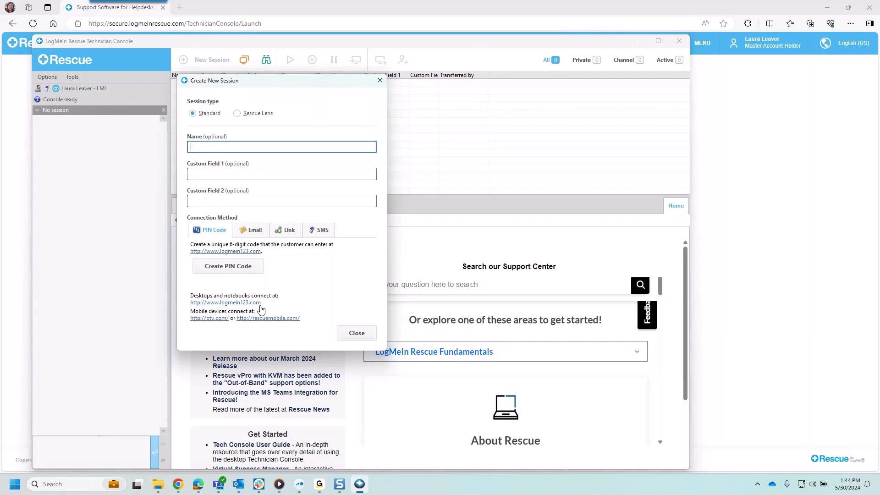
left_click(254, 230)
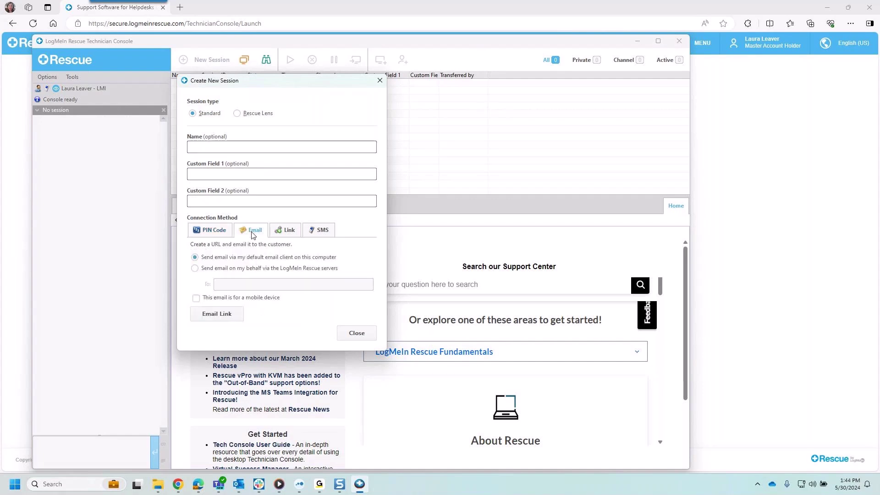
left_click(289, 232)
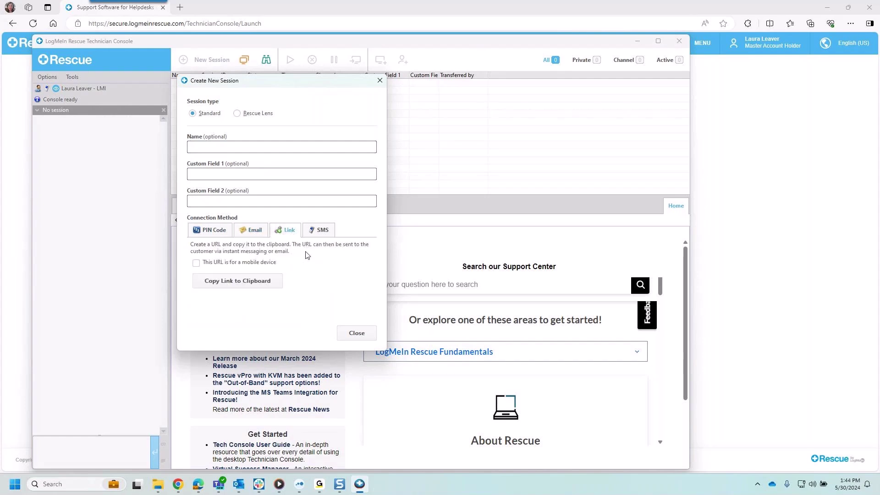
left_click(323, 234)
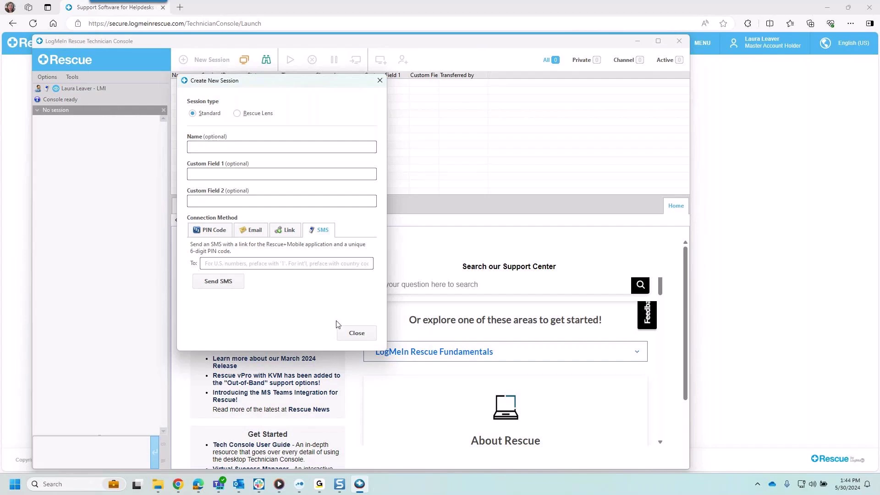
left_click(356, 333)
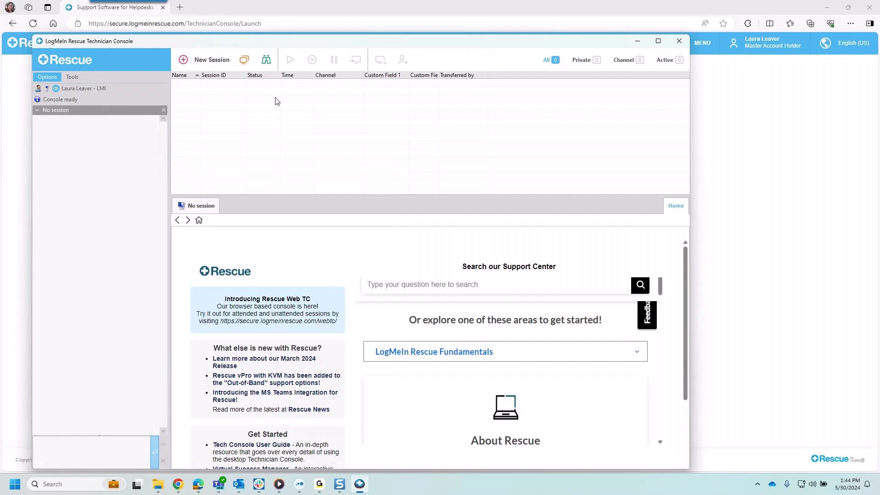
Step: Run the Calling Card on the remote computer and connect it under a customer name
left_click(638, 43)
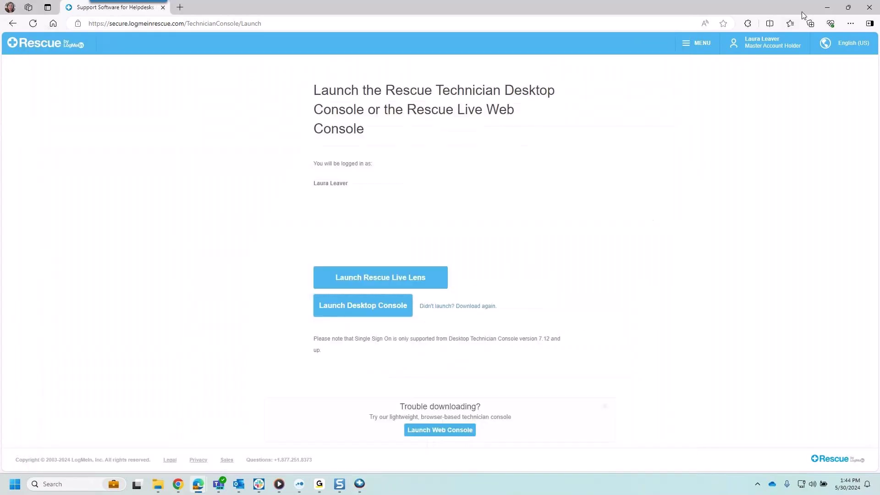
left_click(825, 7)
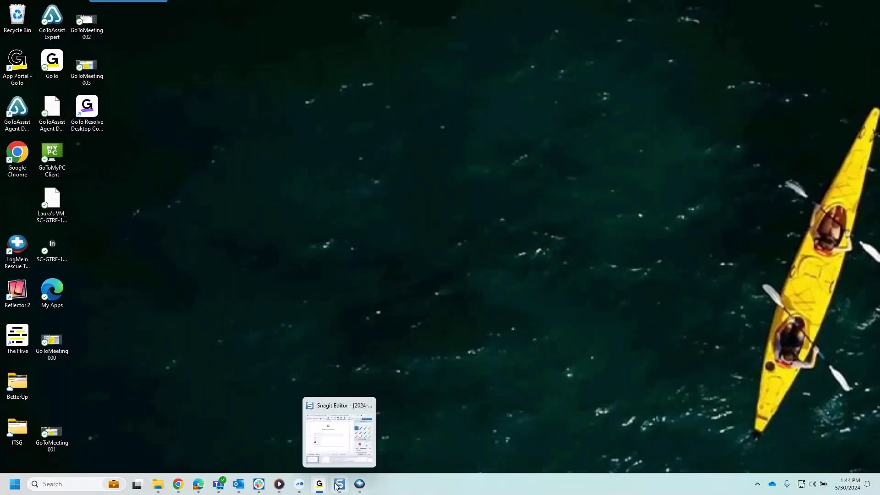
left_click(300, 433)
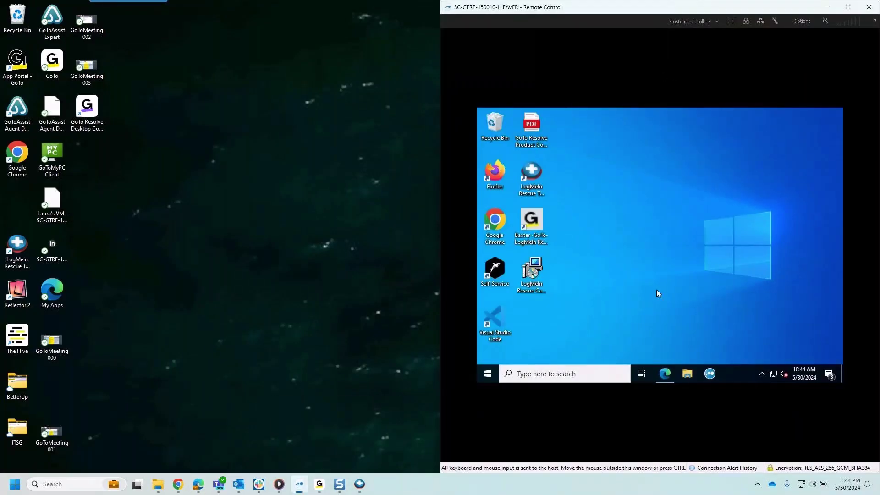
double_click(536, 222)
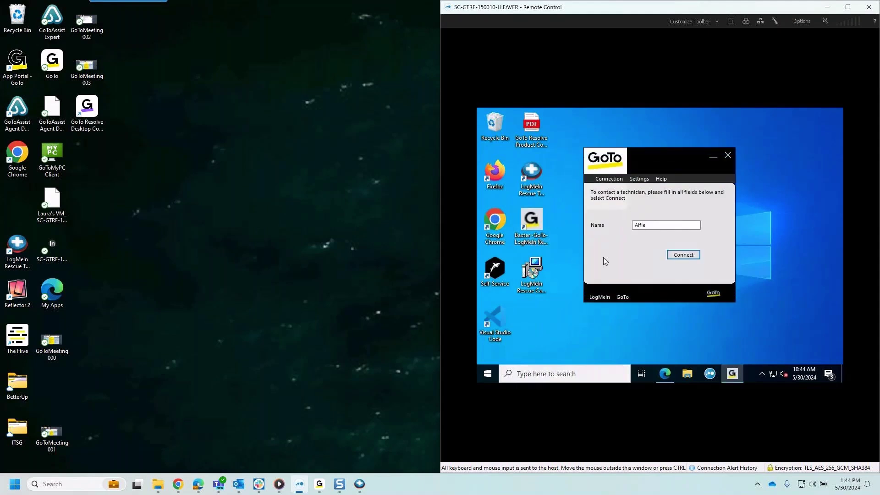
left_click(684, 255)
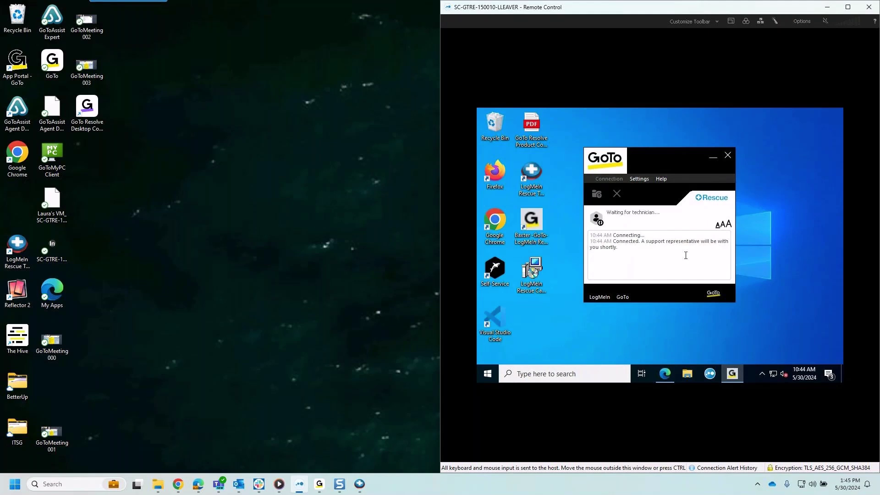
Step: Snap the Technician Console to the left half and Start the waiting customer session
left_click(362, 487)
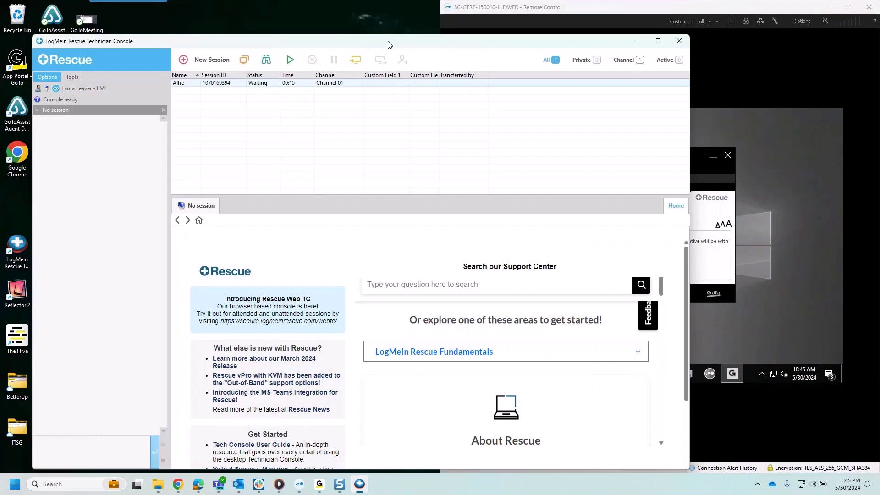
left_click_drag(389, 43, 367, 17)
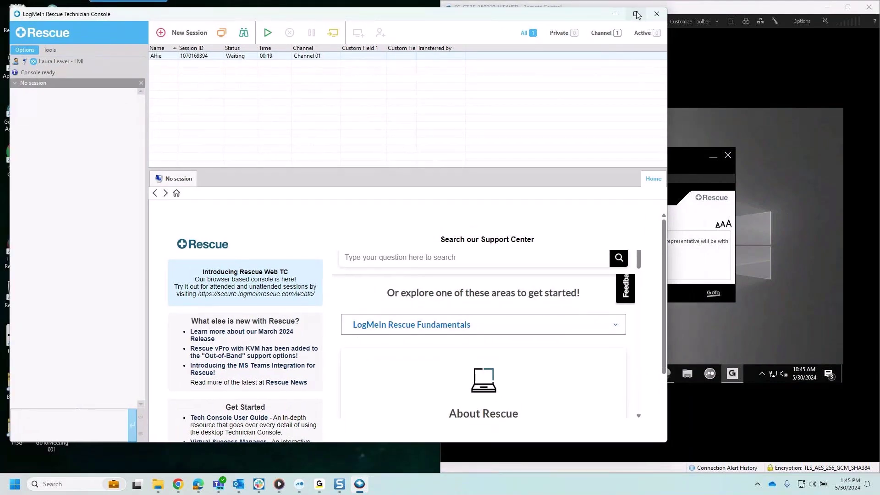
mouse_move(637, 15)
left_click(571, 40)
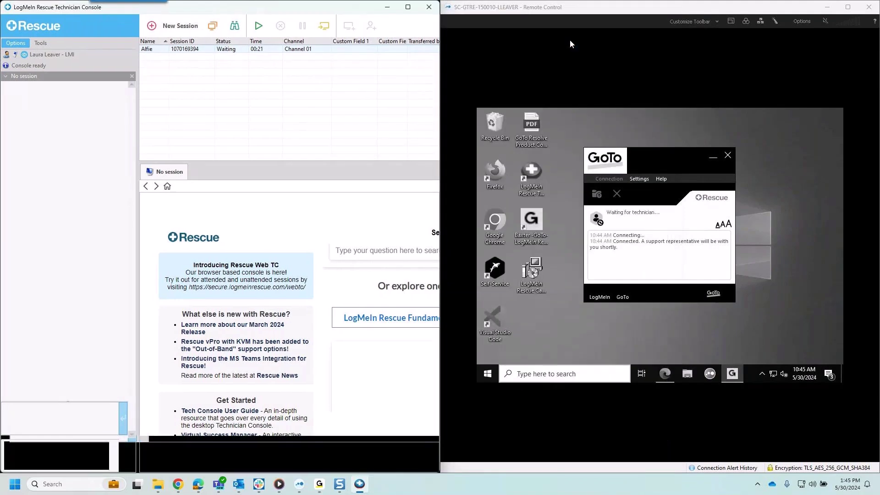
right_click(238, 50)
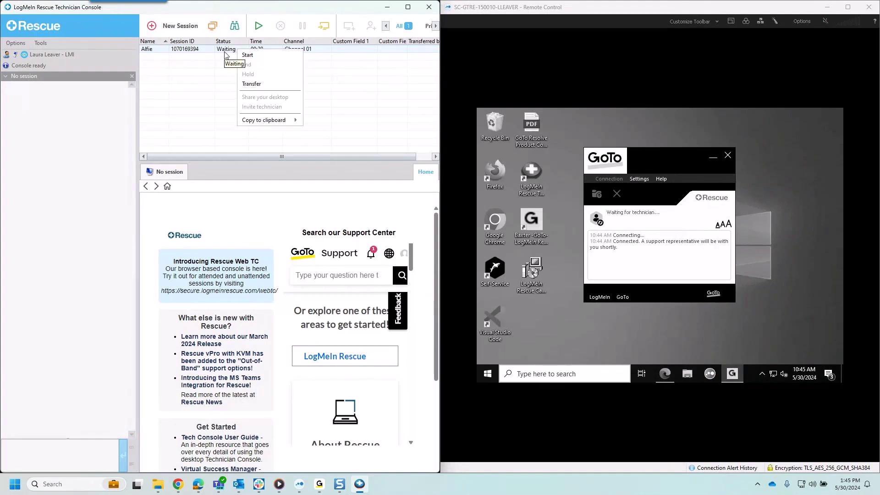
left_click(247, 55)
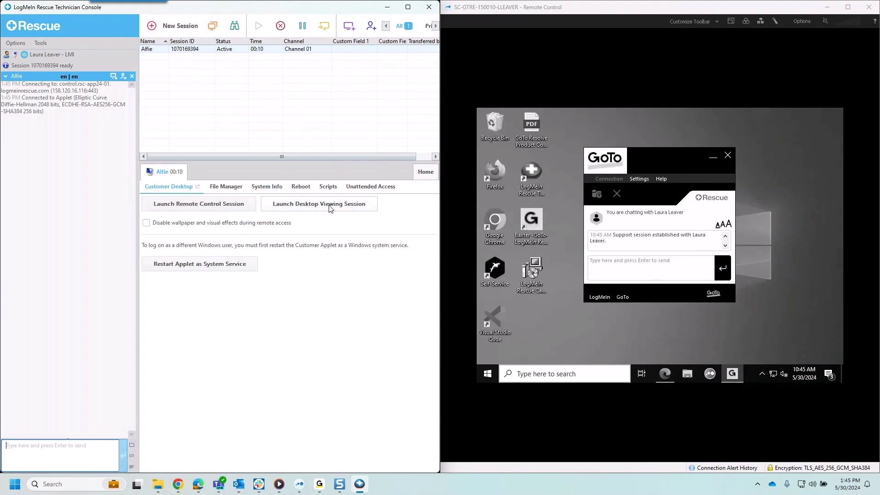
Step: Request remote control, approve it on the remote PC, and reposition the customer's chat window
left_click(215, 208)
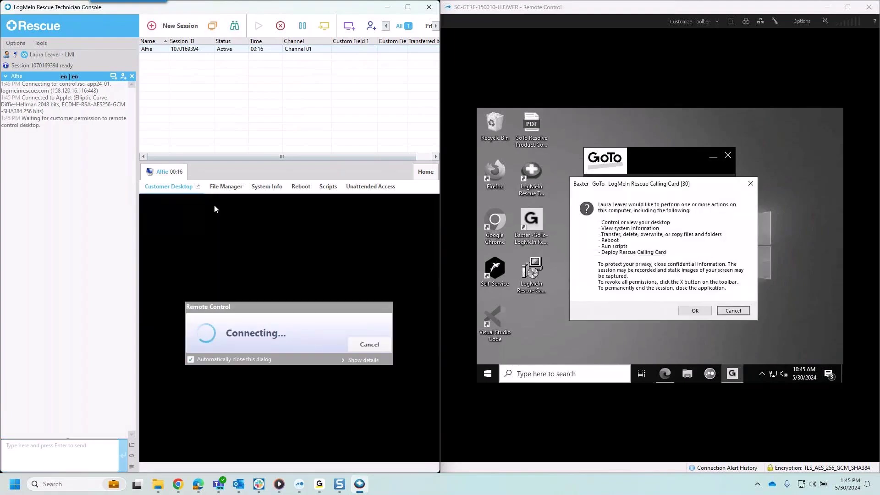
left_click(705, 190)
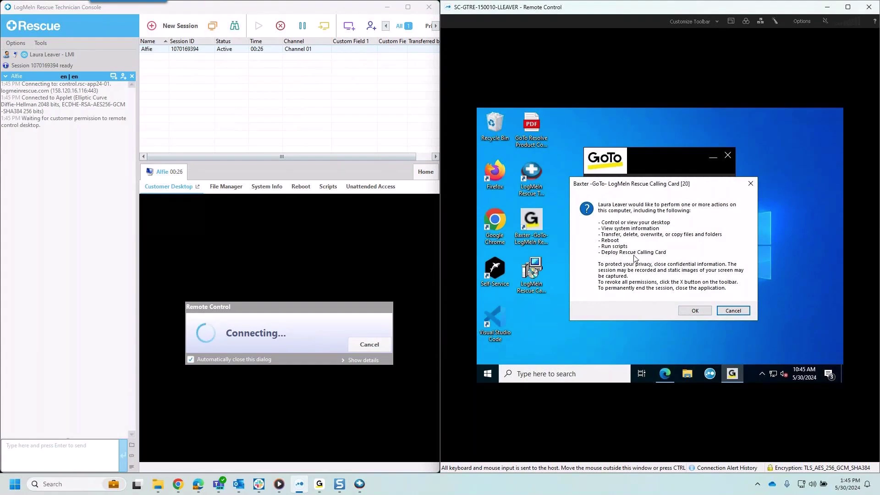
left_click(695, 312)
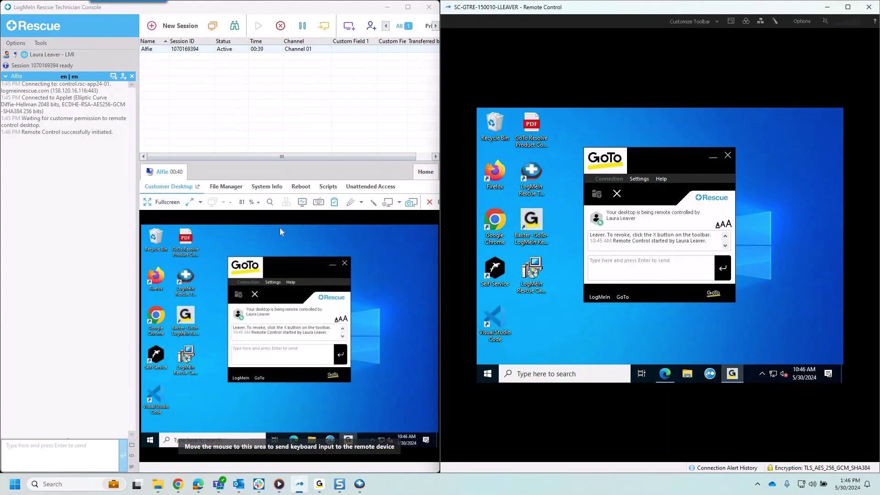
left_click(285, 250)
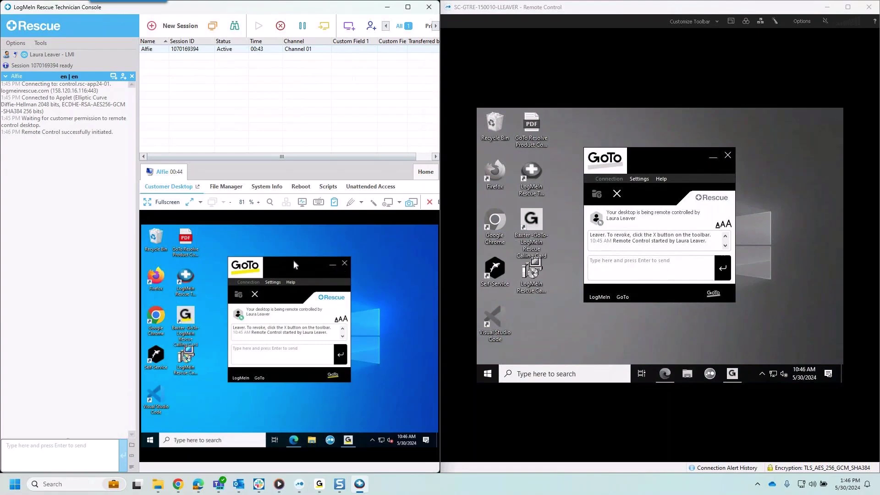
mouse_move(294, 260)
left_mouse_down()
mouse_move(365, 268)
mouse_move(357, 307)
mouse_move(299, 323)
mouse_move(293, 241)
mouse_move(300, 259)
left_mouse_up()
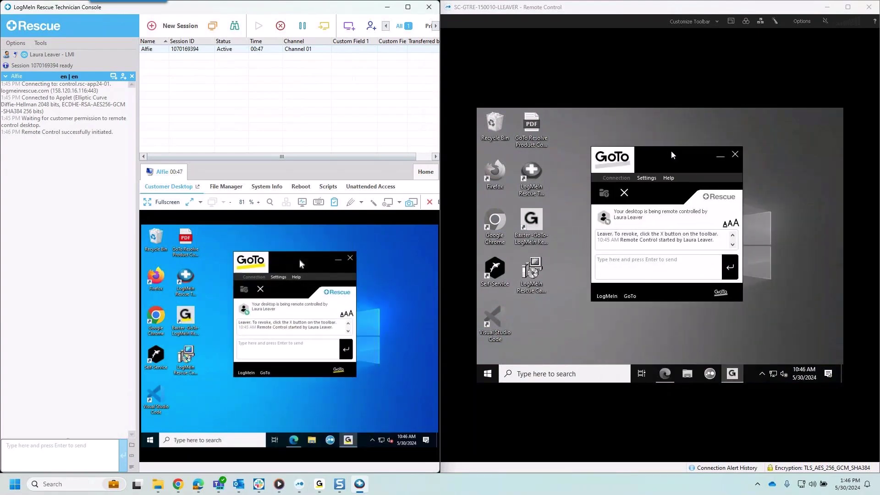
Step: Maximize the Technician Console and go to the session's File Manager page
left_click(407, 7)
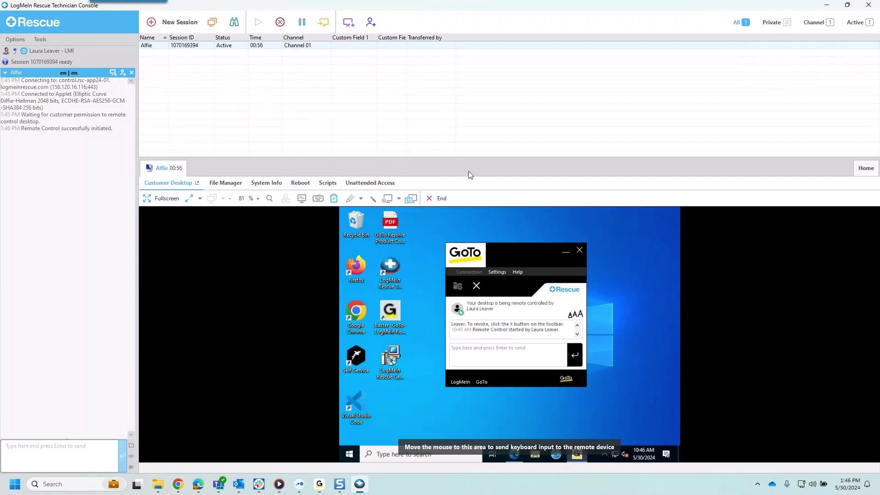
left_click(230, 186)
Step: Launch the File Manager session and make the remote C:\ drive pane active
left_click(232, 205)
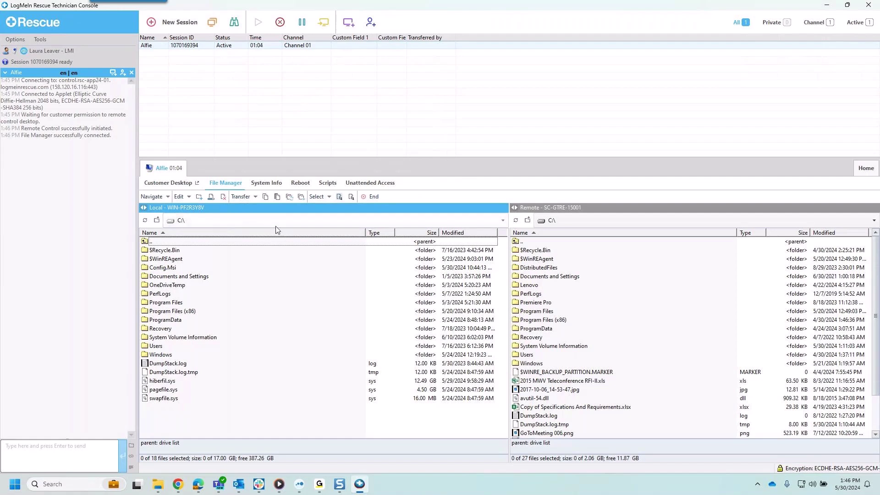
left_click(633, 209)
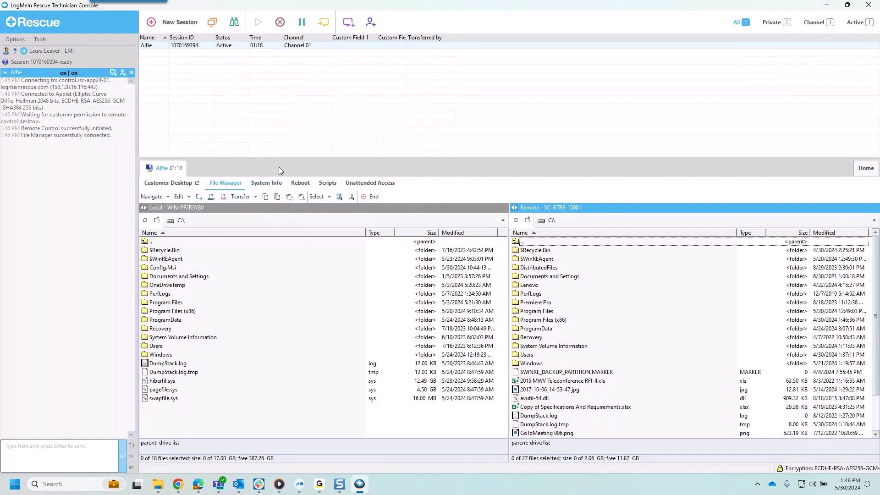
Step: Request the customer's dashboard system information, then view the Reboot options page
left_click(273, 184)
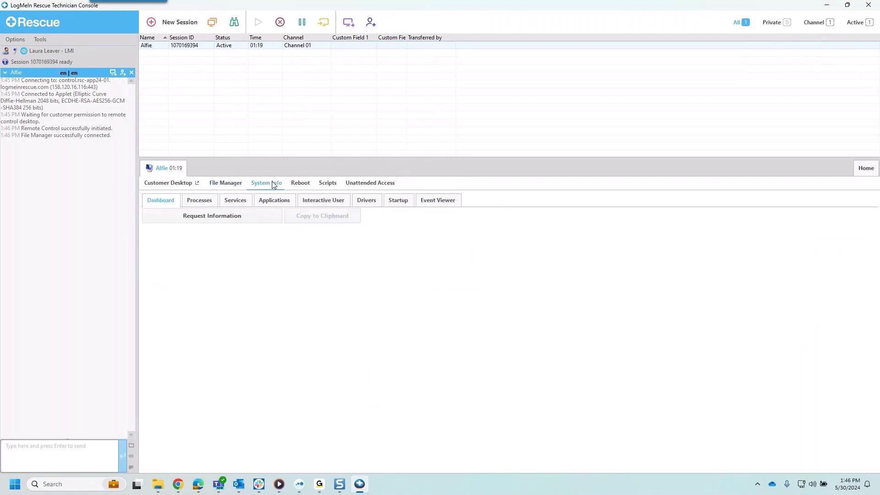
left_click(213, 221)
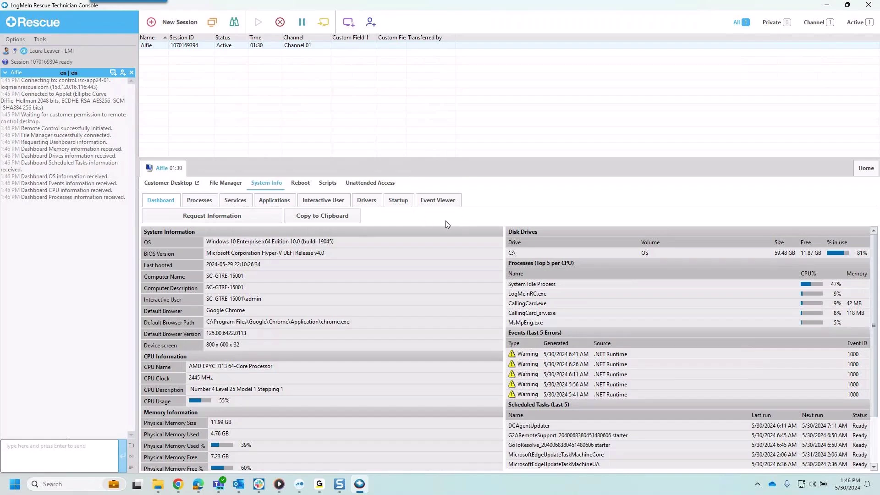
left_click(307, 185)
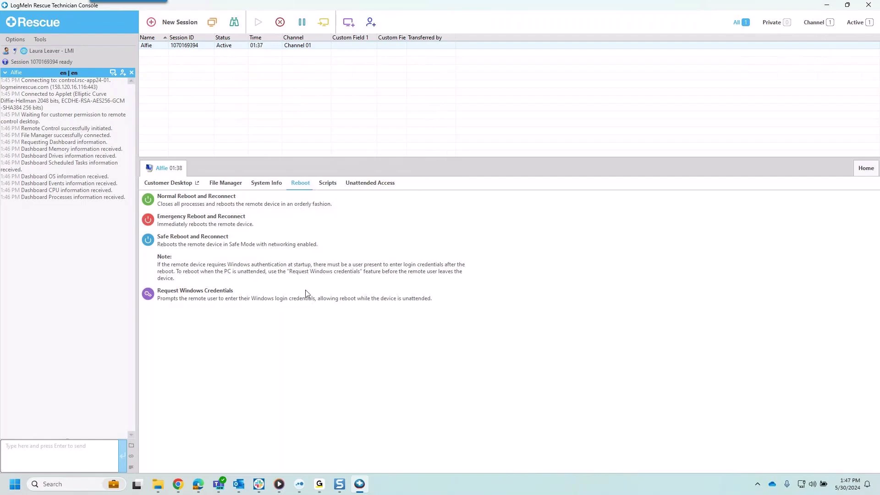
Step: Deploy the Pull Mac Address favorite script and view its log showing Ethernet 2's address
left_click(332, 189)
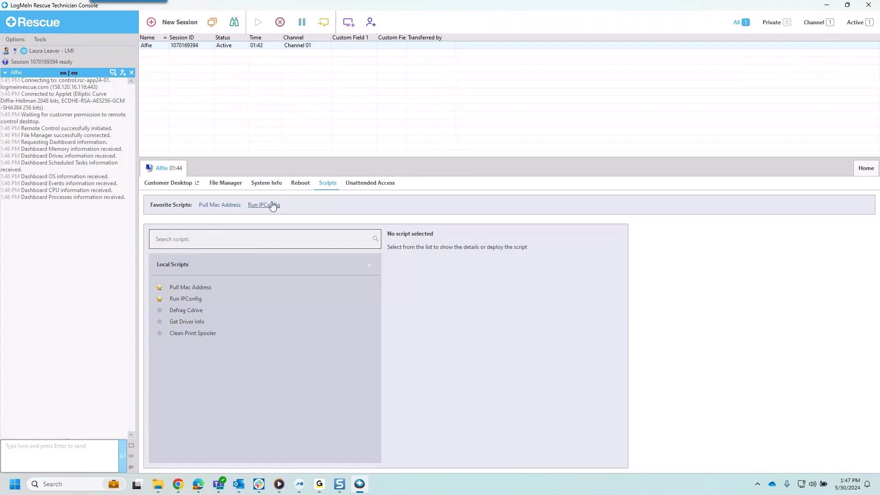
left_click(225, 207)
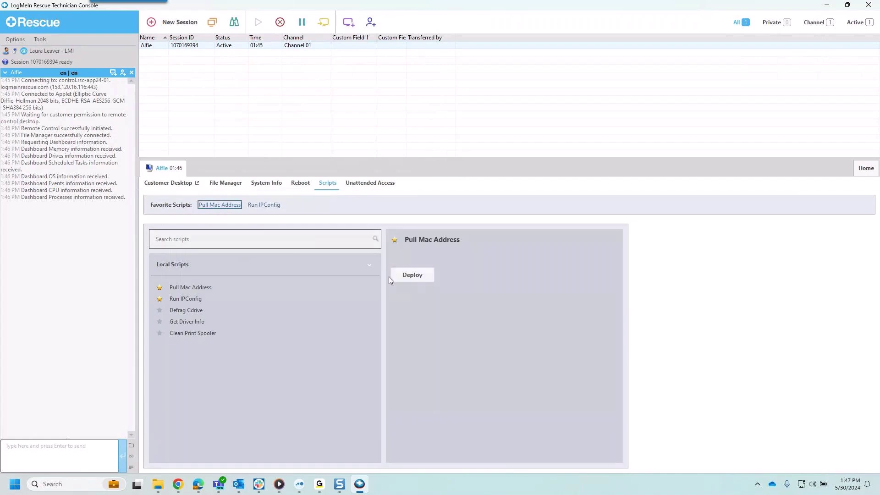
left_click(413, 278)
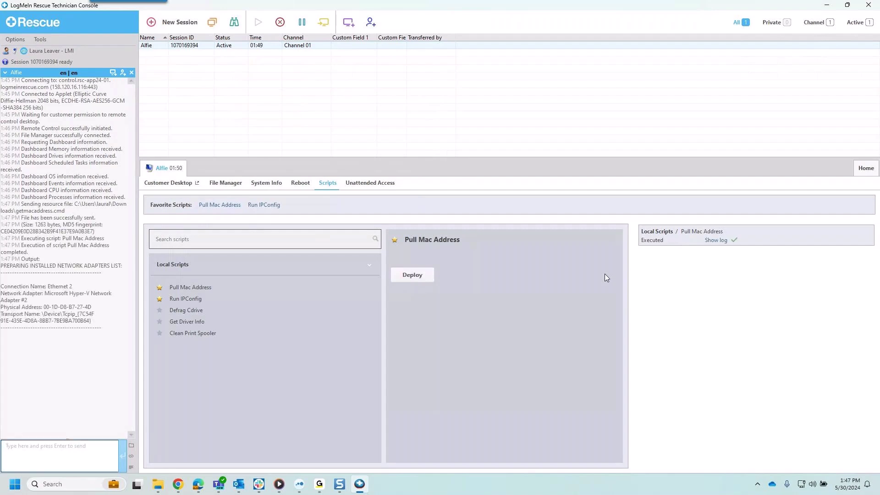
left_click(719, 241)
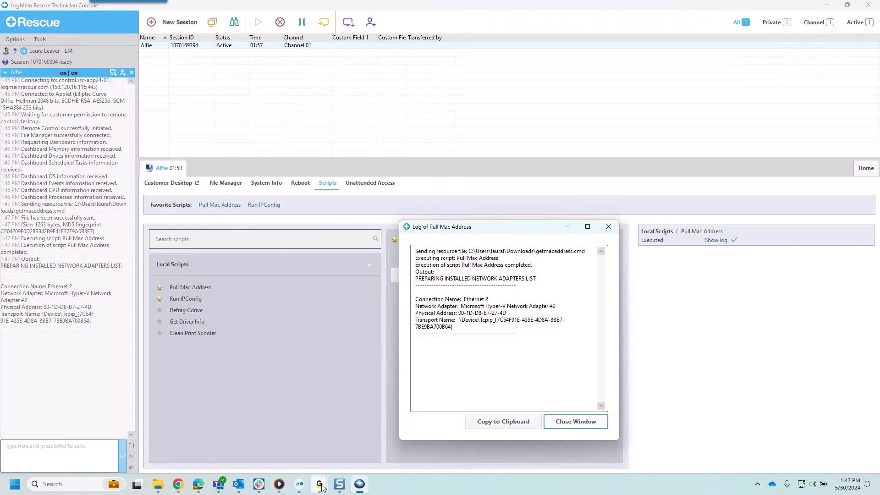
mouse_move(319, 484)
left_click(331, 460)
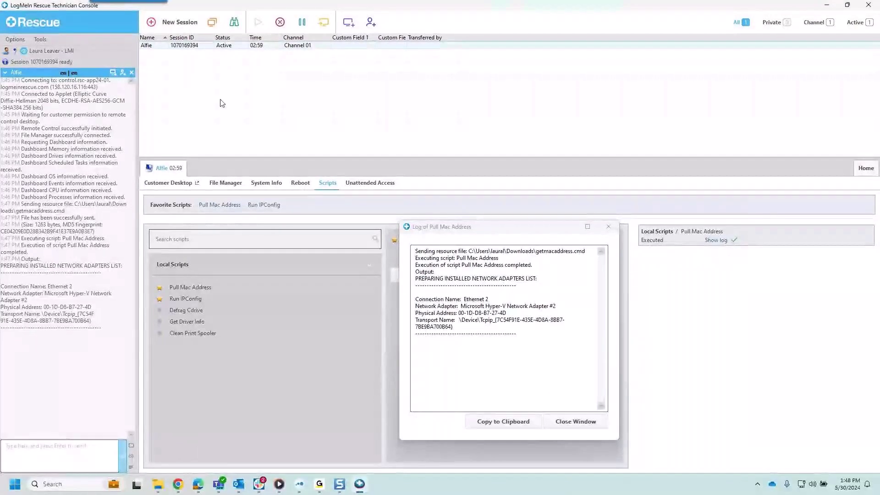
Step: Create a new session with the PIN Code connection method and generate its PIN
left_click(176, 22)
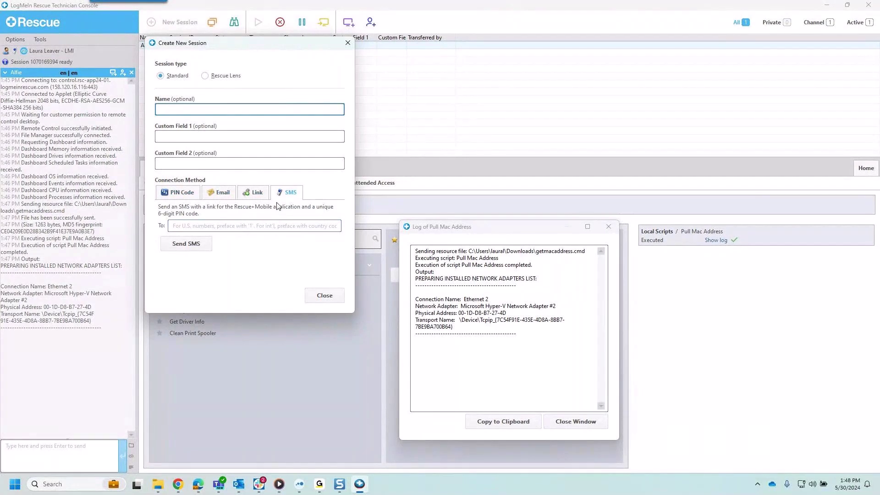
left_click(184, 194)
left_click(198, 231)
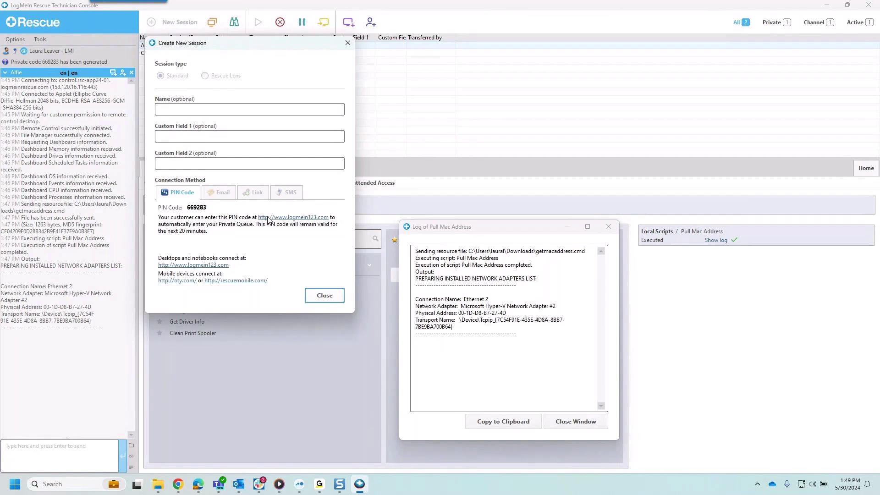
Step: Close the new session window and script output log, then start the waiting customer session
left_click(319, 296)
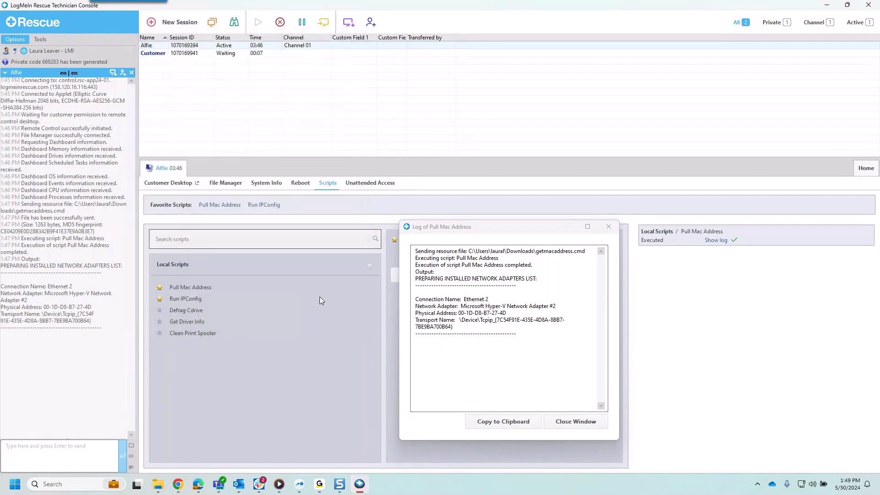
left_click(609, 227)
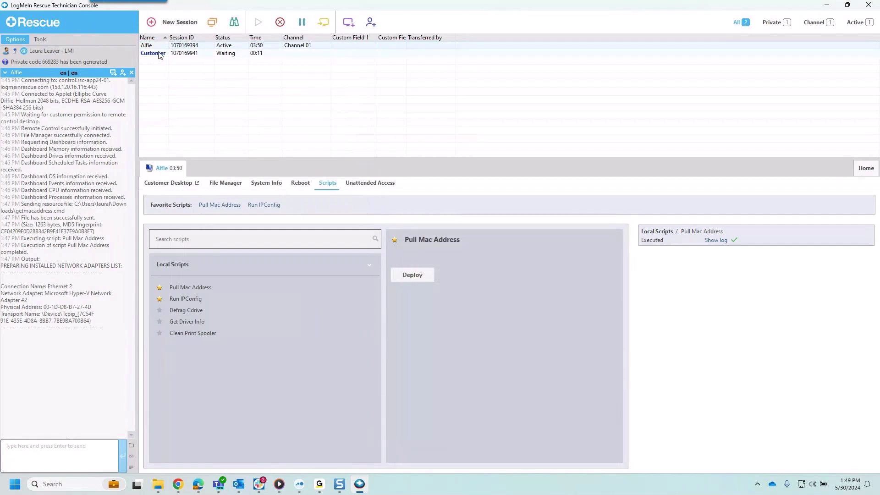
right_click(187, 56)
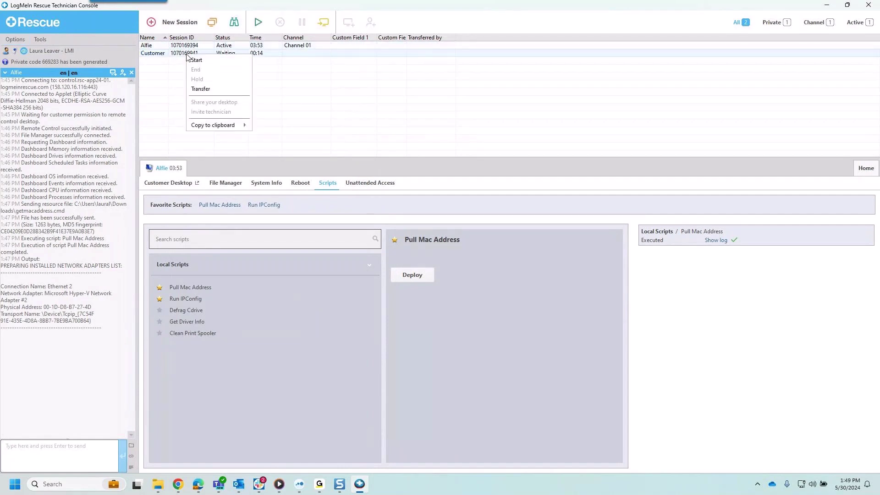
left_click(201, 64)
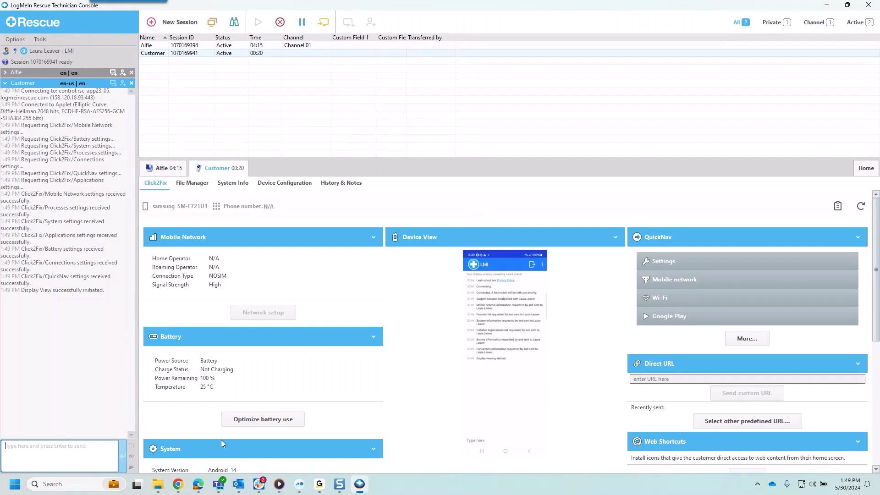
Step: Scroll through the Android 14 phone's Click2Fix details panel
scroll(302, 446, "down", 1)
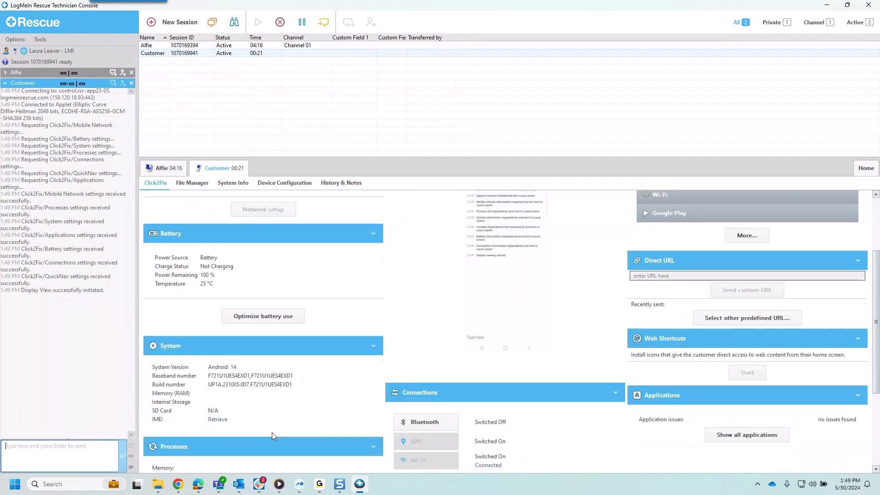
scroll(272, 435, "down", 1)
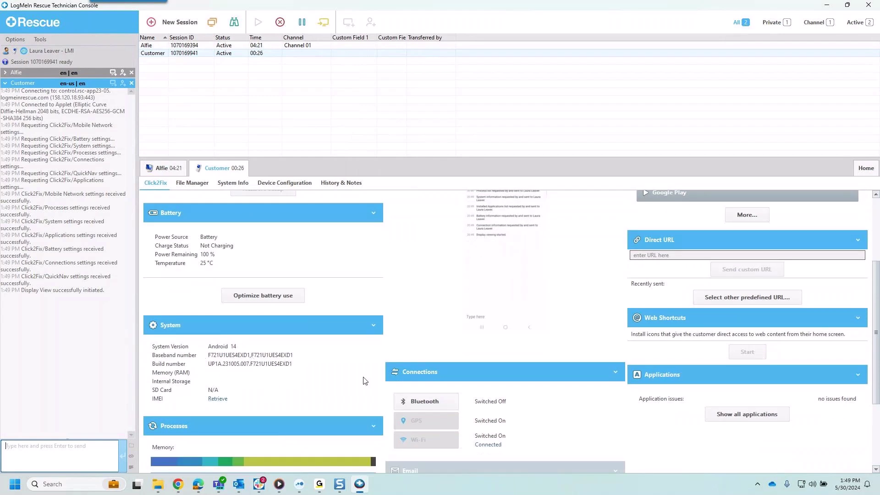
scroll(305, 407, "down", 4)
scroll(303, 407, "down", 2)
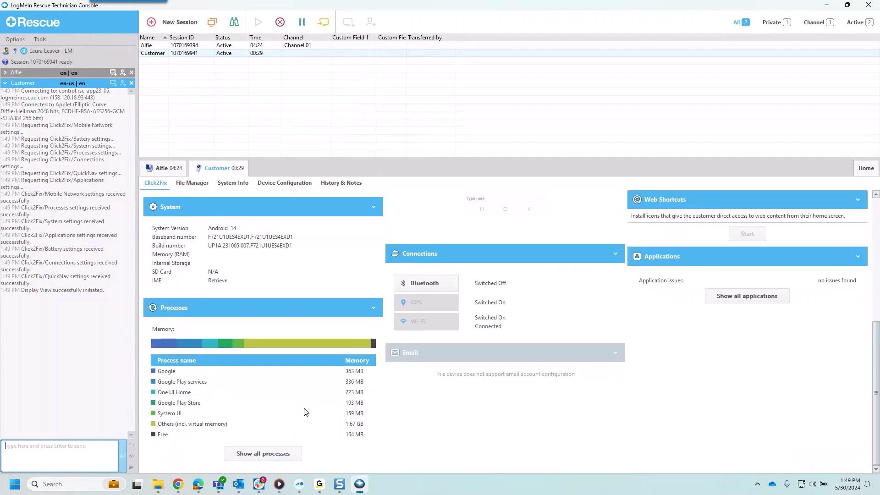
scroll(305, 409, "up", 10)
mouse_move(506, 379)
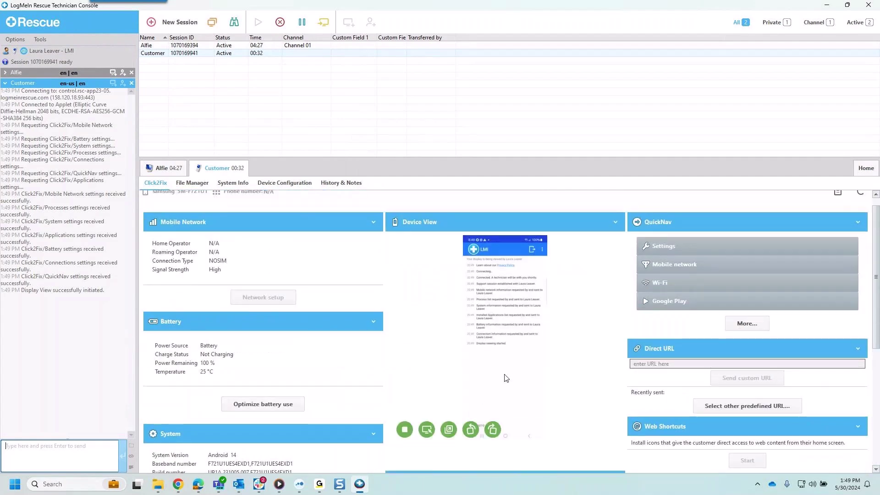
Step: Rotate the phone screen image a full turn back upright, then show it in a new window
left_click(489, 429)
left_click(489, 430)
left_click(489, 430)
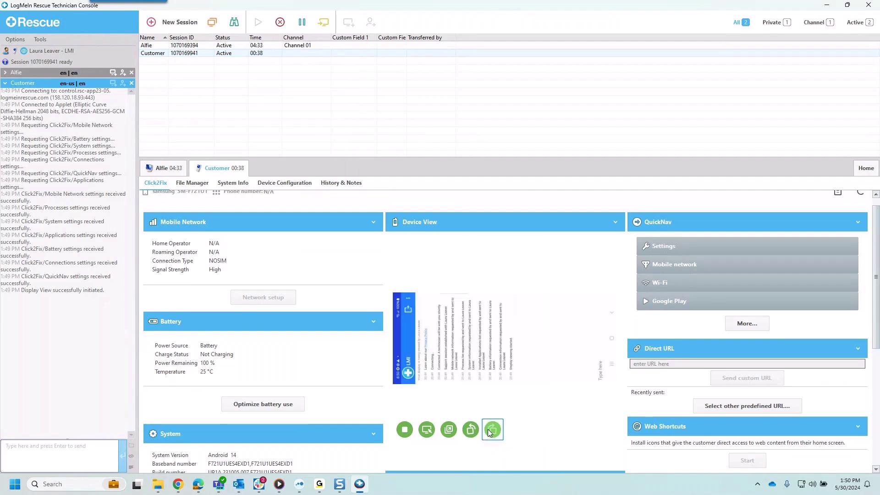
left_click(489, 429)
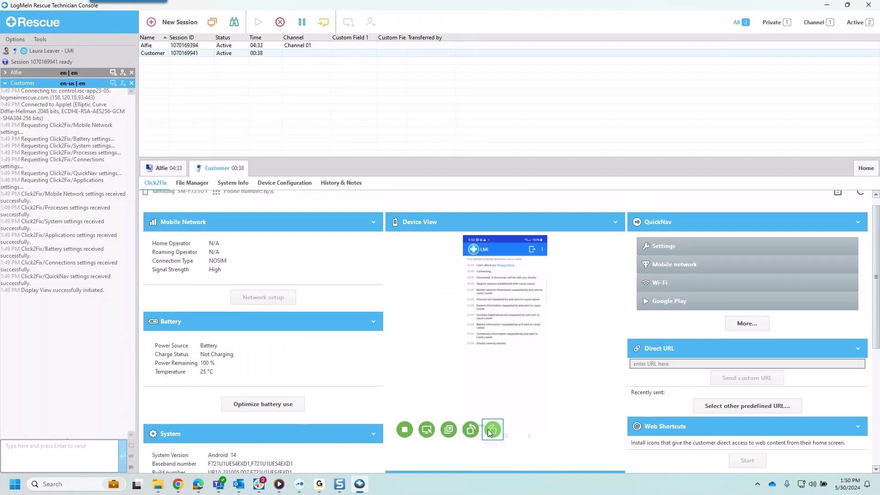
left_click(449, 434)
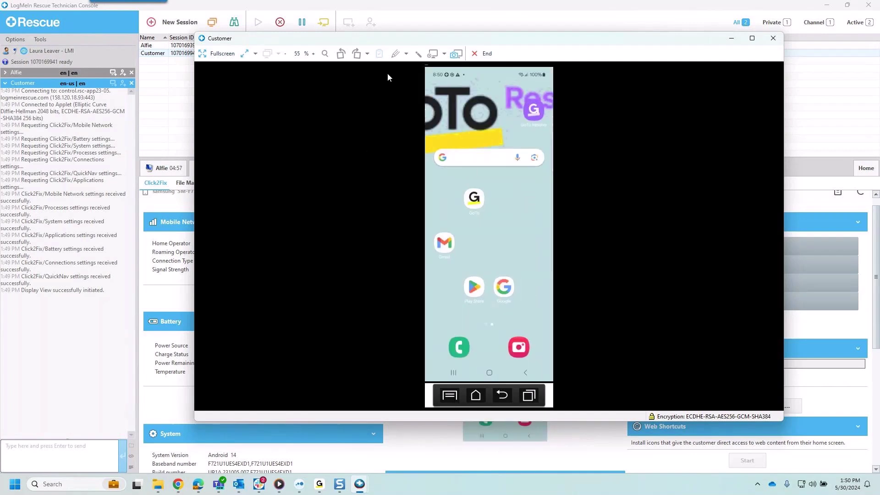
Step: Switch from the laser pointer to the pen and circle the Google app icon in red
left_click(417, 55)
left_click(419, 54)
mouse_move(495, 199)
left_mouse_down()
mouse_move(488, 177)
mouse_move(498, 201)
left_mouse_up()
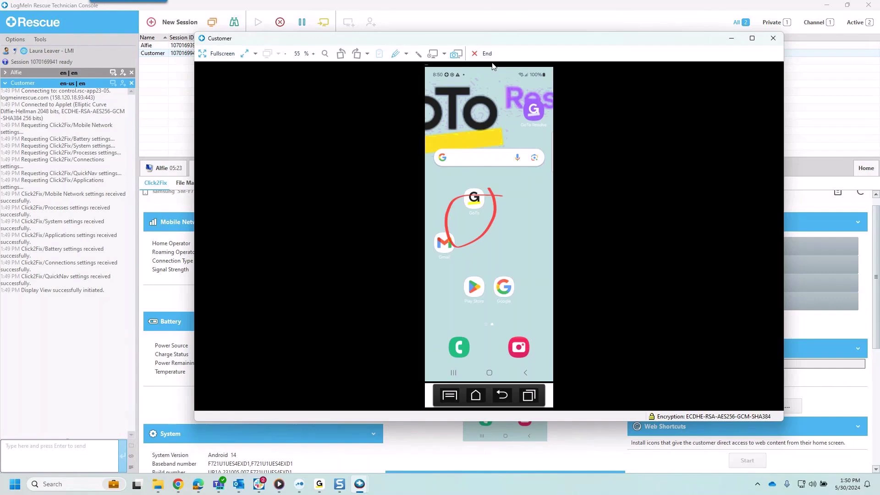
Step: Minimize the Customer window and send a Rescue Lens invitation by SMS to the customer's phone number
left_click(732, 40)
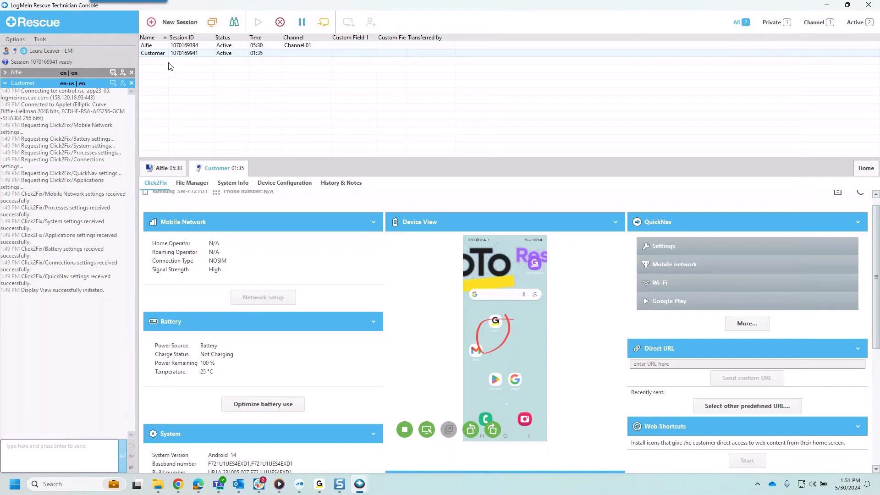
left_click(179, 23)
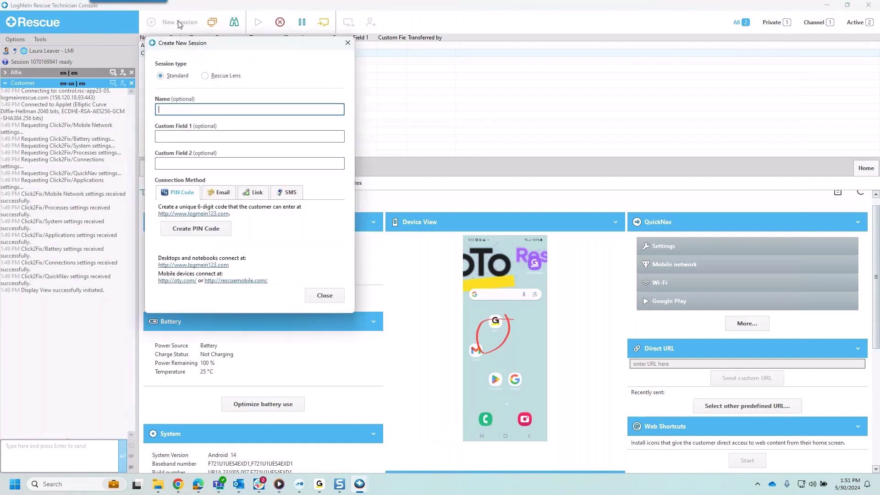
left_click(230, 76)
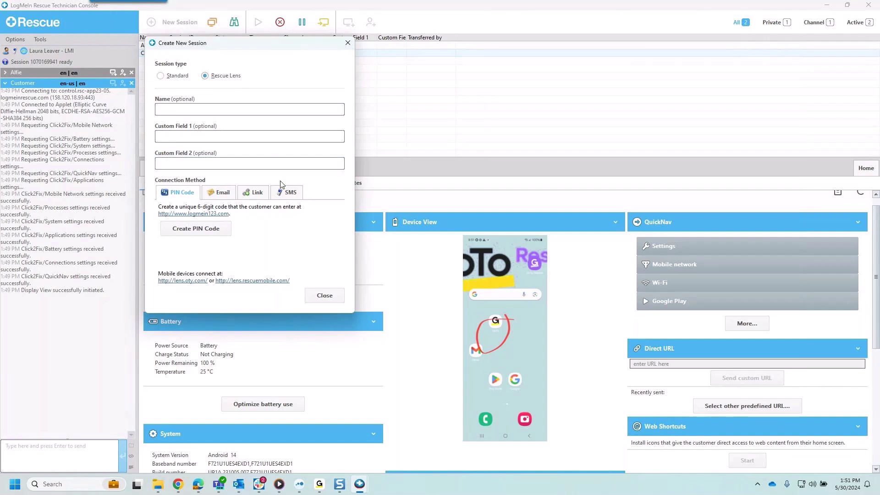
left_click(289, 194)
left_click(222, 228)
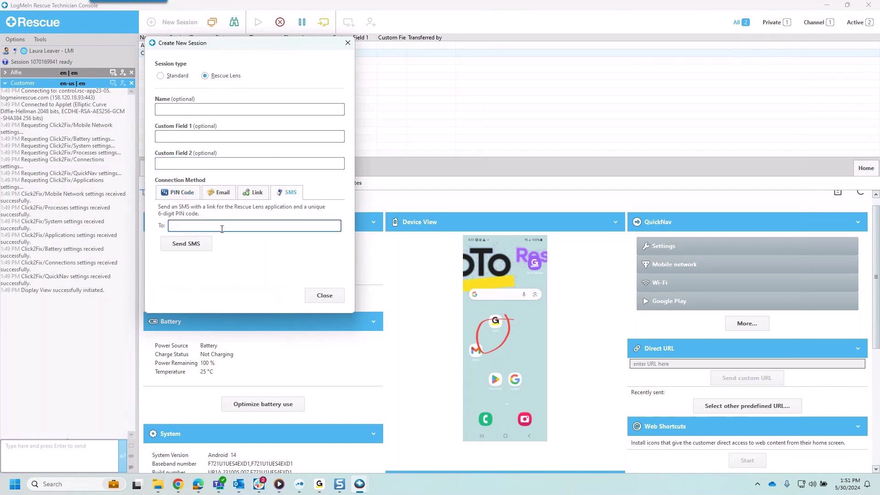
left_click(205, 243)
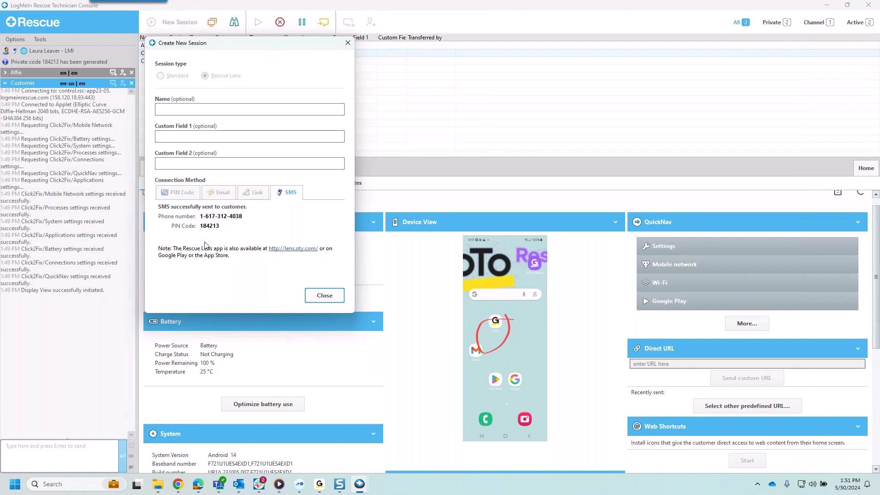
left_click(320, 302)
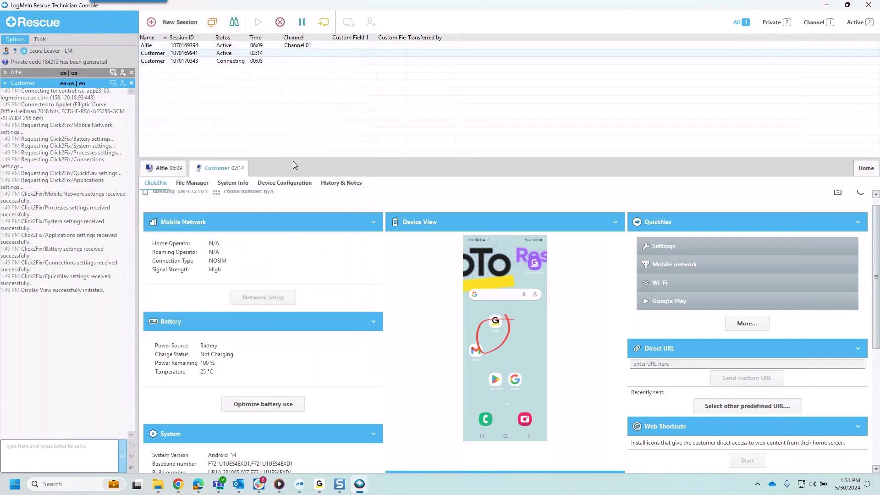
Step: Start the waiting Rescue Lens session and wait for the phone camera stream
right_click(235, 64)
left_click(252, 72)
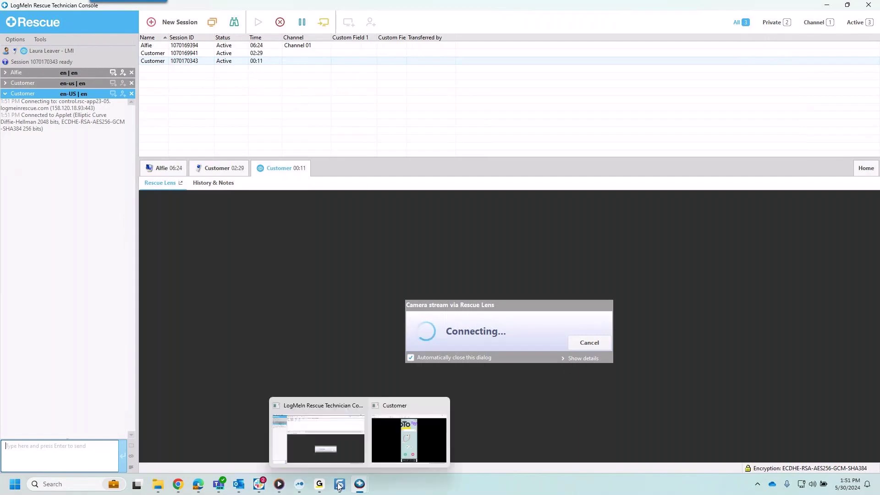
left_click(349, 442)
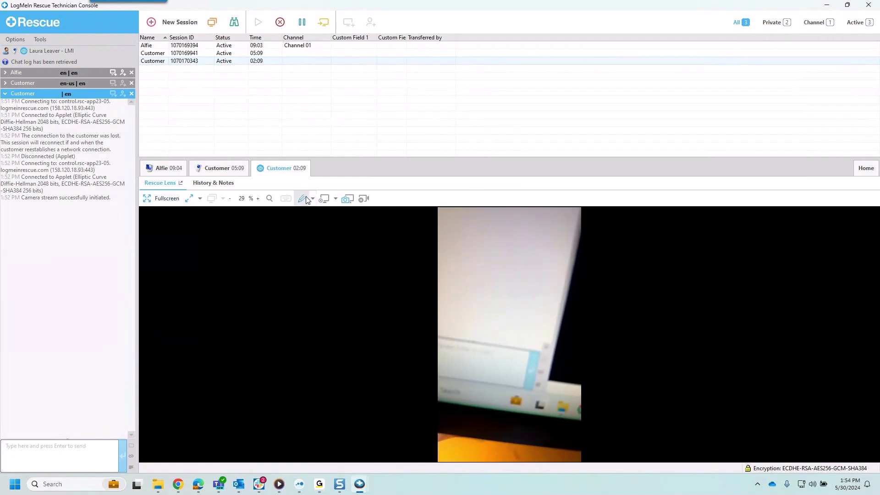
Step: Draw a red circle and an arrow on the Rescue Lens camera feed
left_click(313, 199)
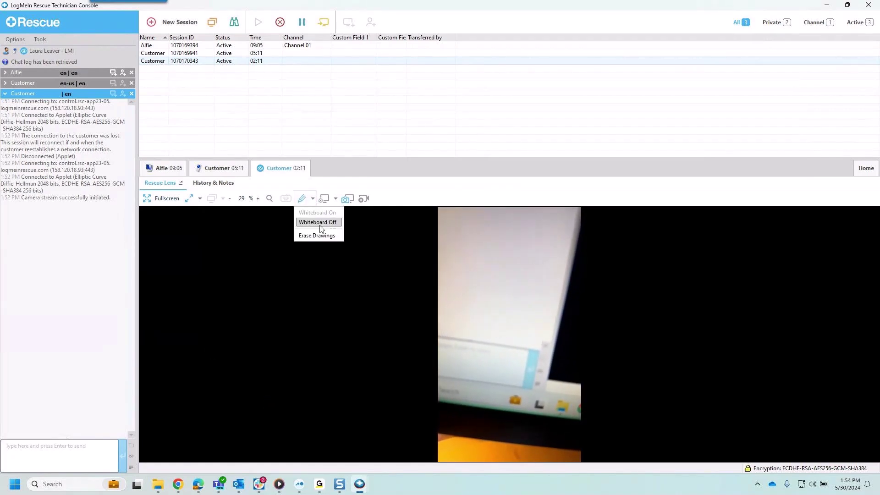
left_click(412, 257)
mouse_move(488, 319)
left_mouse_down()
mouse_move(474, 328)
mouse_move(483, 302)
left_mouse_up()
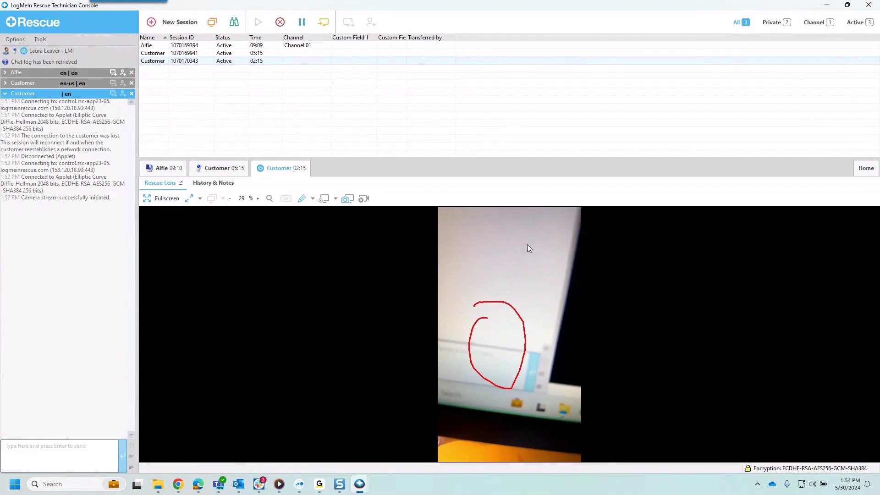
mouse_move(526, 245)
left_mouse_down()
mouse_move(518, 313)
mouse_move(545, 296)
left_mouse_up()
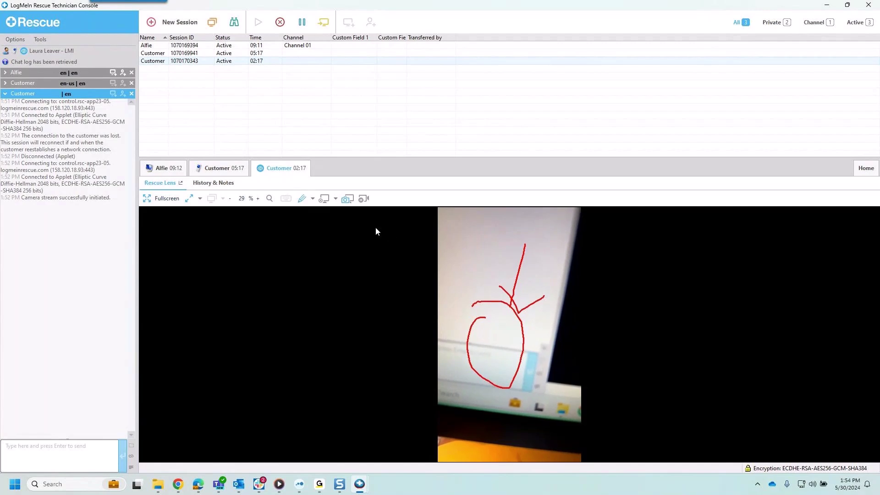
Step: Erase the drawings via the pen dropdown's Erase Drawings option
left_click(313, 199)
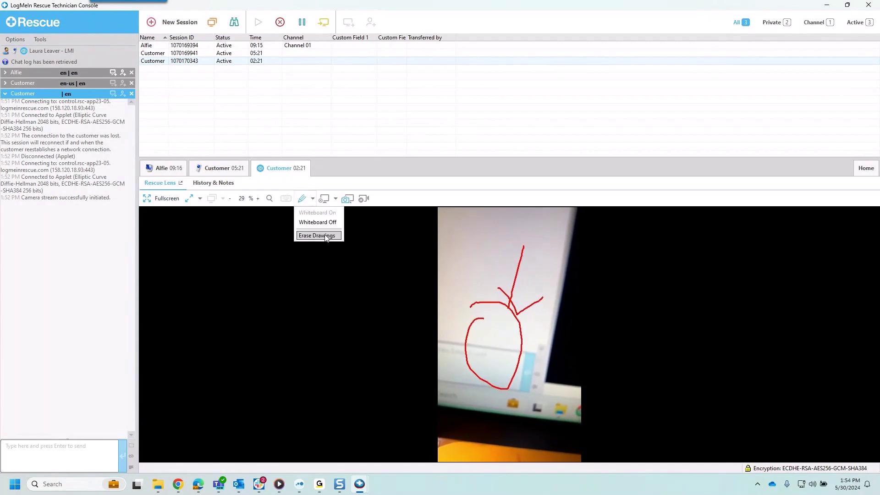
left_click(319, 484)
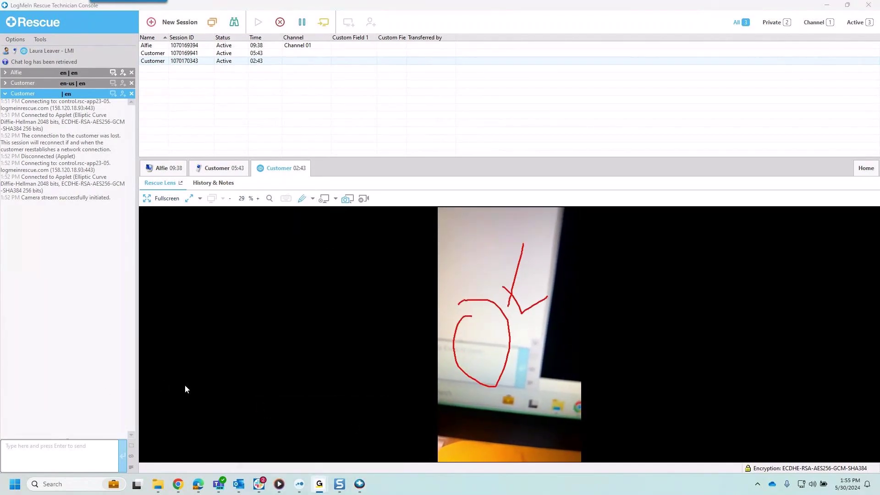
left_click(312, 199)
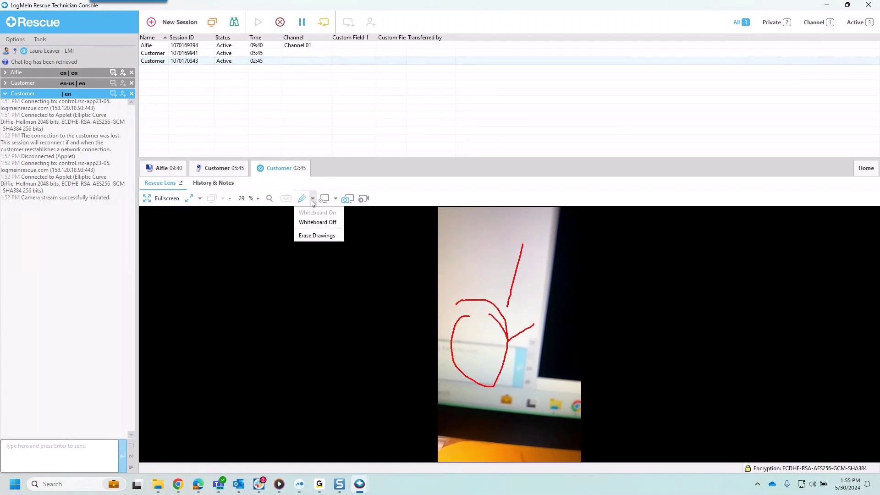
left_click(321, 223)
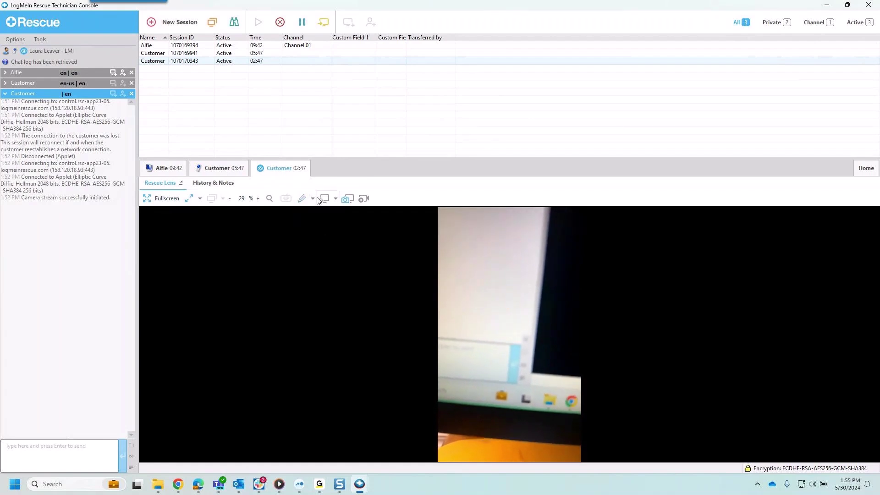
Step: Check the other session's Scripts tab, then return to the Customer tab's Click2Fix dashboard
left_click(213, 173)
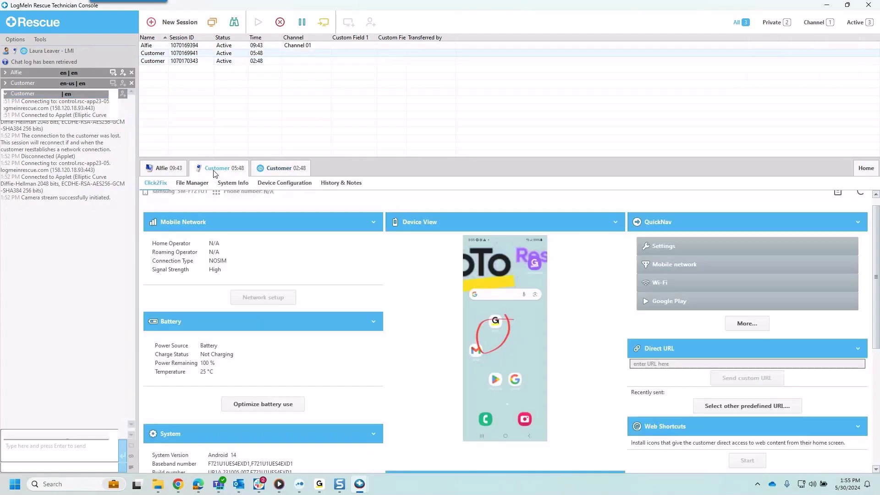
left_click(171, 170)
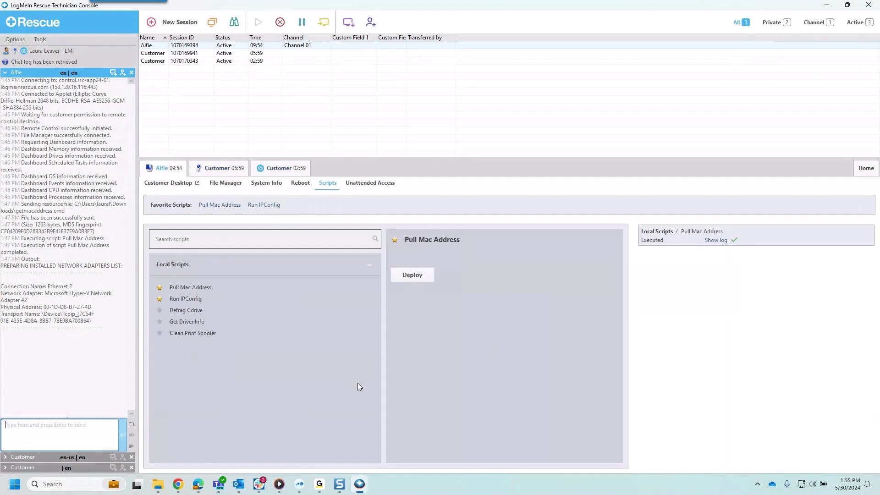
mouse_move(319, 486)
left_click(342, 444)
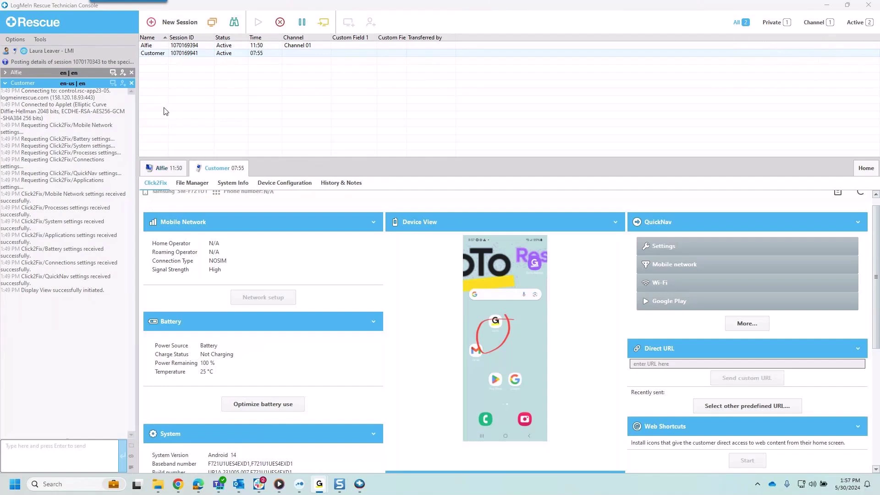
left_click(168, 107)
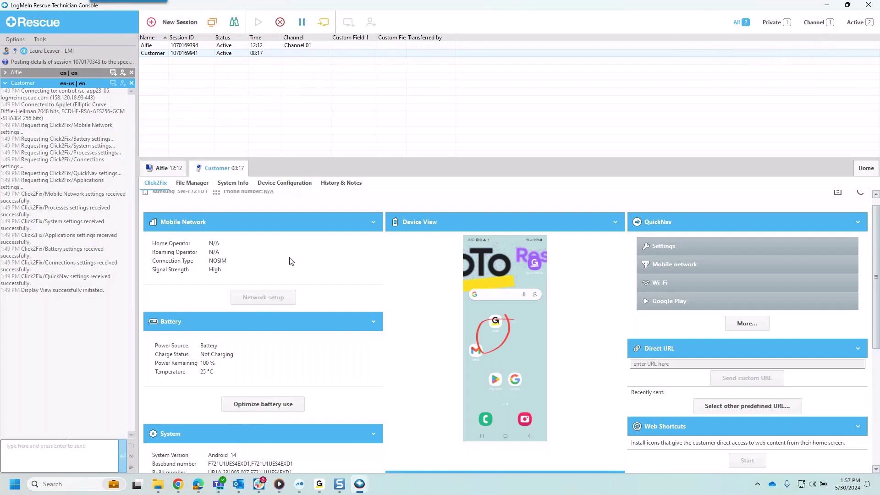
Step: Read the Rescue & ServiceNow Integration page and Remote Support Integrations page, then return to the console
mouse_move(198, 484)
left_click(234, 437)
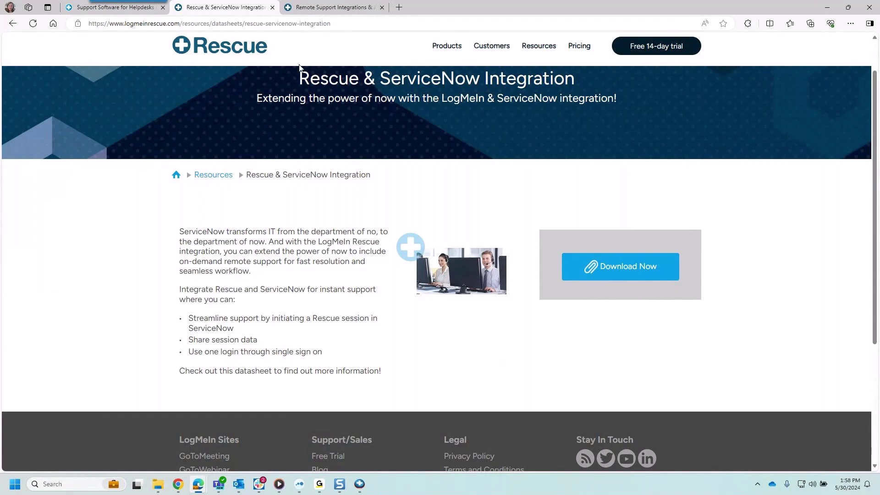
left_click(302, 8)
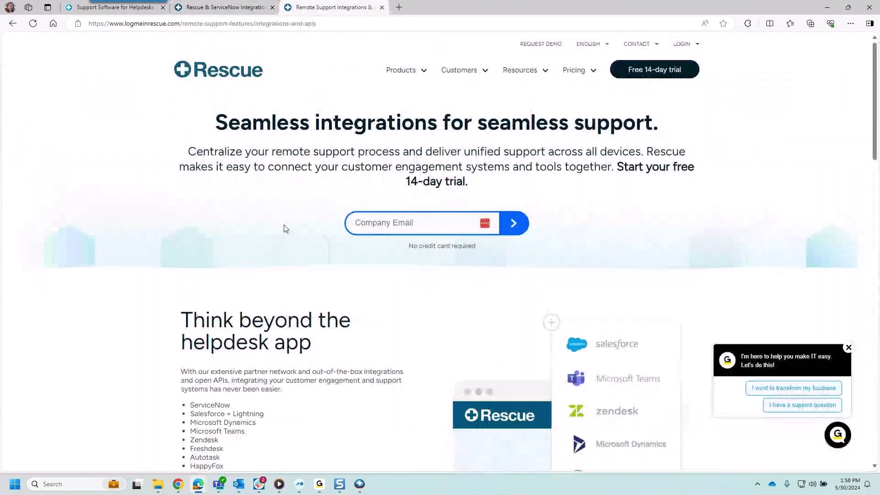
scroll(255, 242, "down", 2)
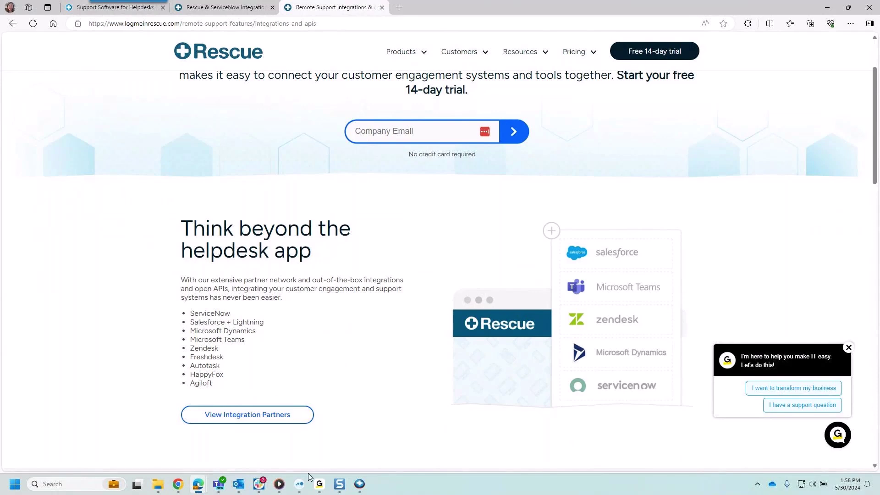
left_click(348, 436)
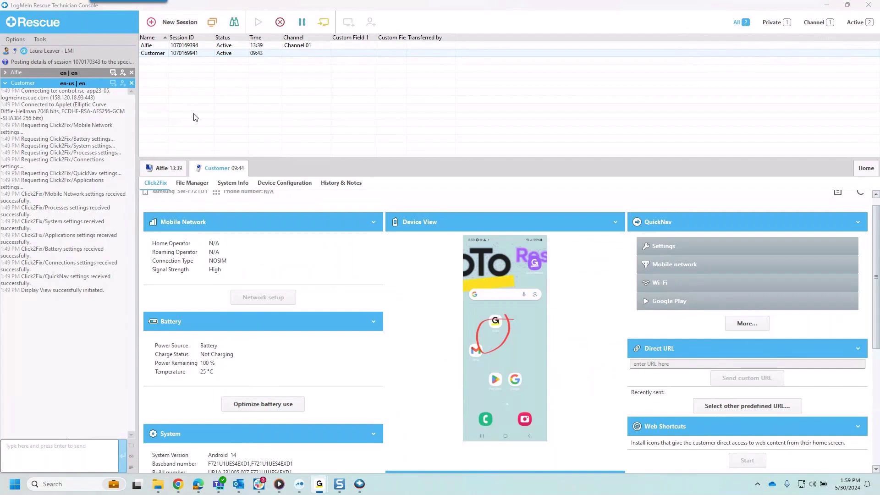
Step: Open Tools > Administration Center to load the Technician Configuration page
left_click(161, 81)
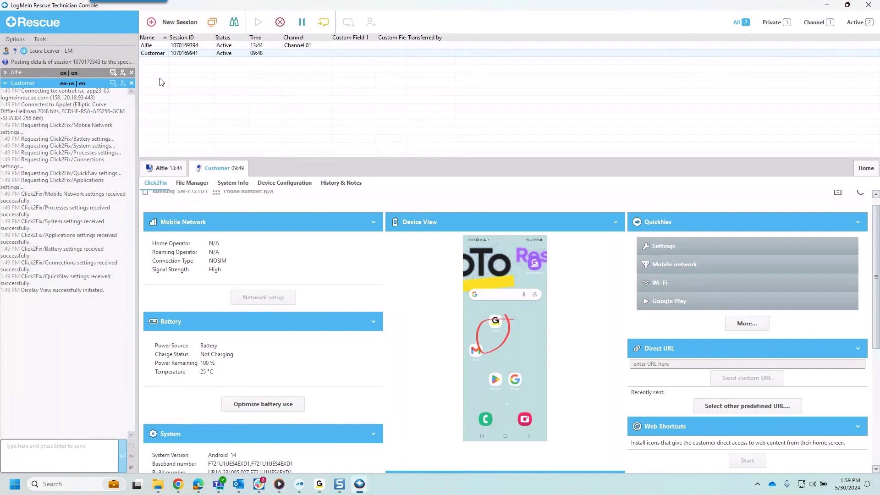
left_click(43, 40)
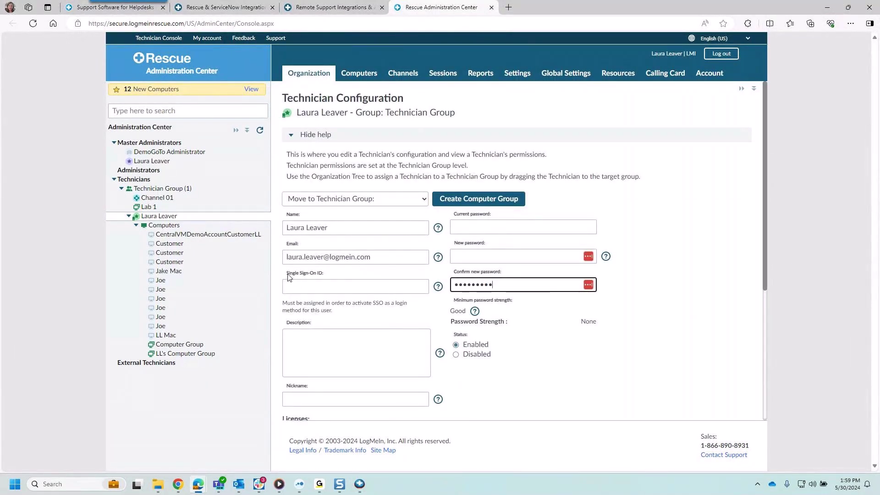
Step: Go to the Global Settings tab, discarding the unsaved technician changes
left_click(329, 275)
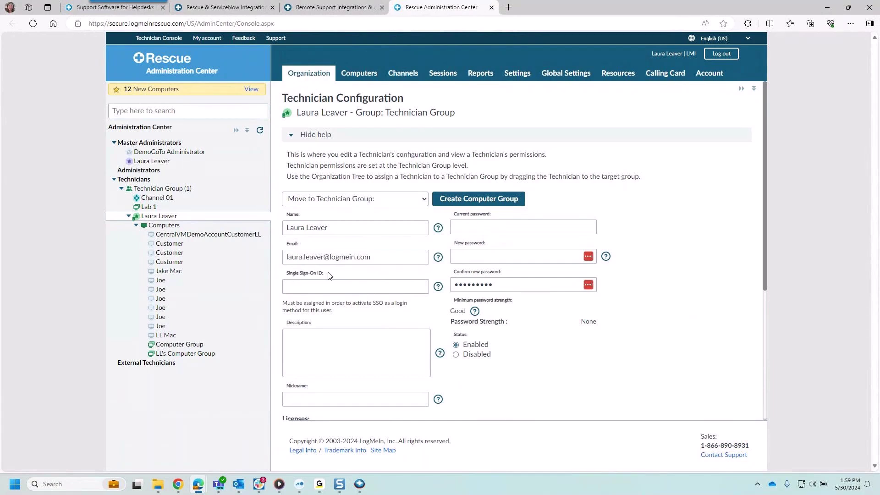
left_click(575, 75)
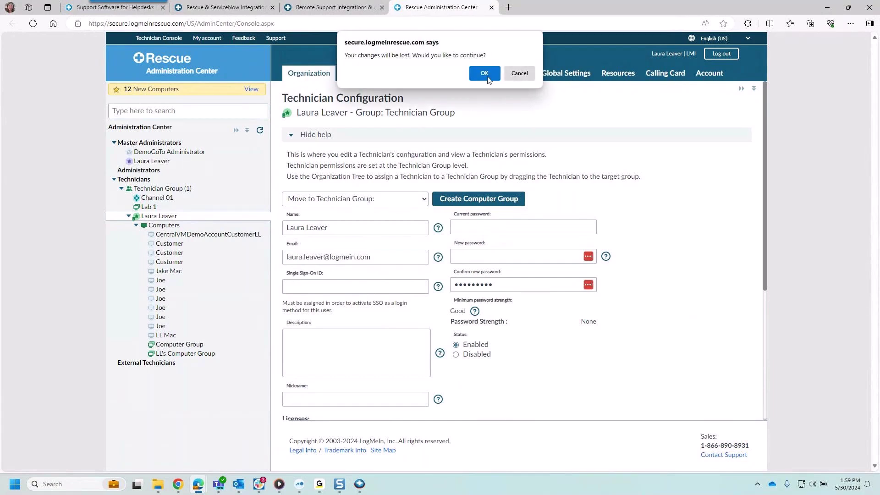
left_click(481, 73)
left_click(569, 74)
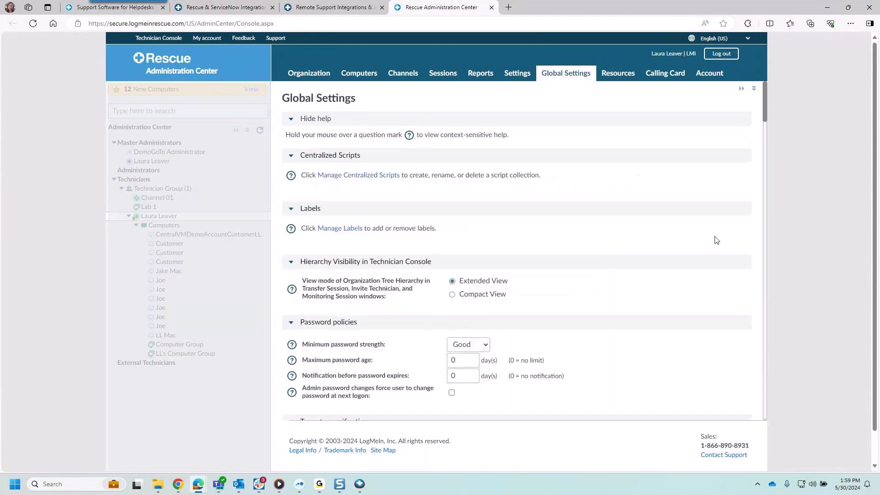
Step: Scroll through the Two-step verification, SAML and Single Sign-On settings
key("ctrl+a")
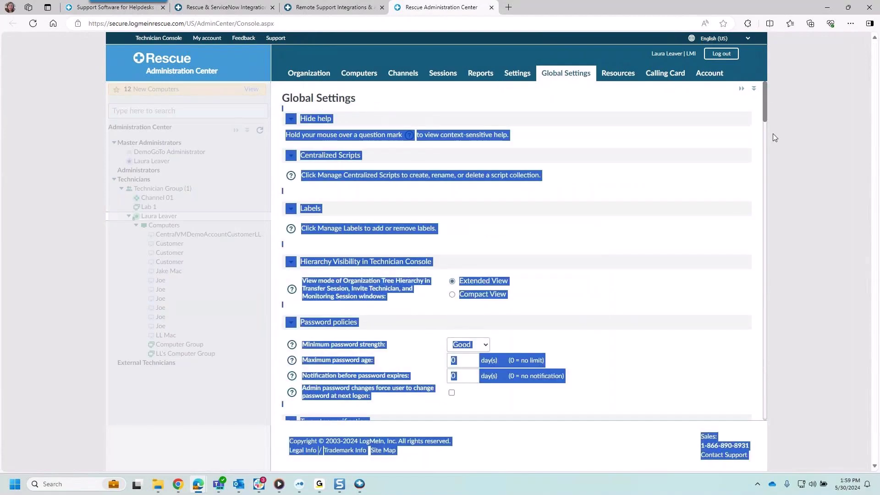
left_click(715, 257)
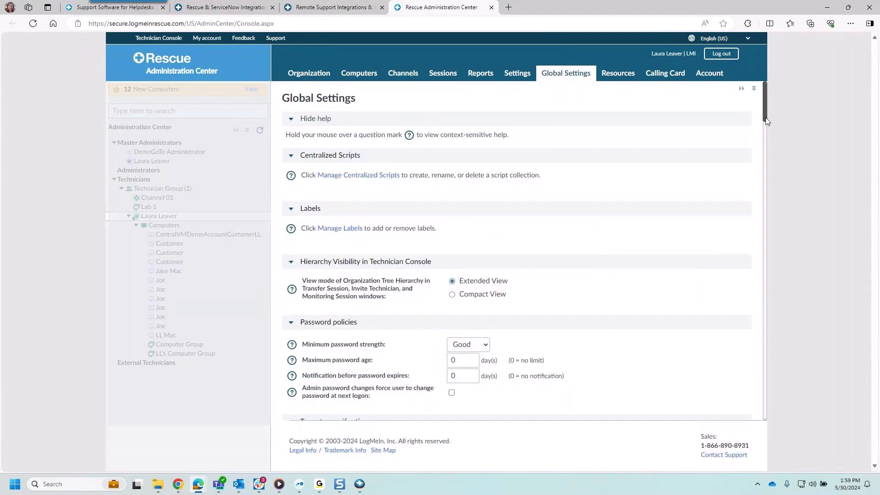
left_click_drag(766, 121, 764, 156)
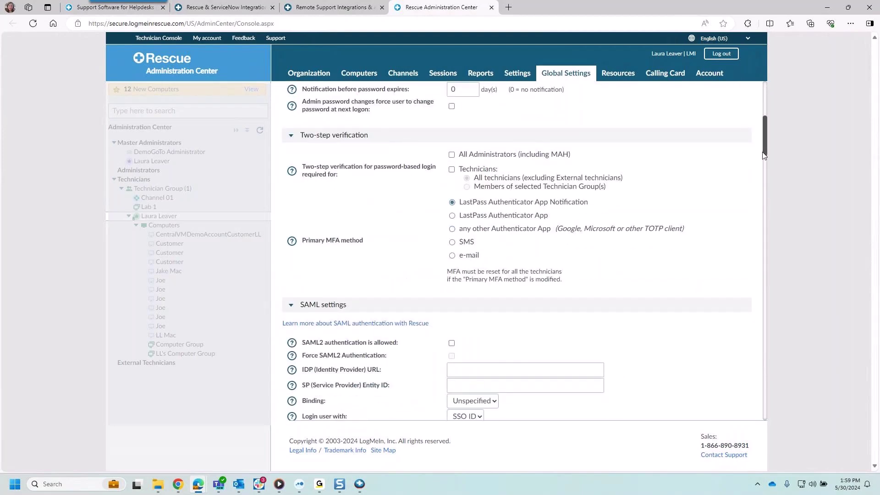
left_click_drag(763, 155, 764, 160)
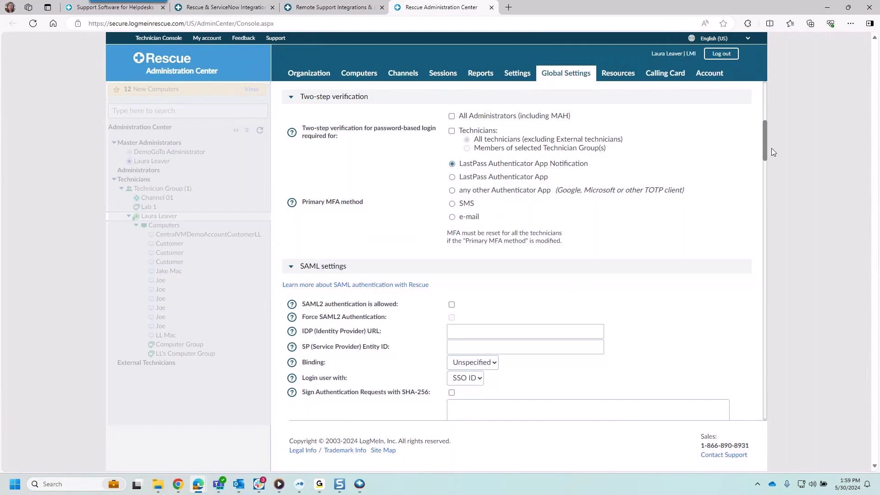
left_click_drag(767, 155, 761, 218)
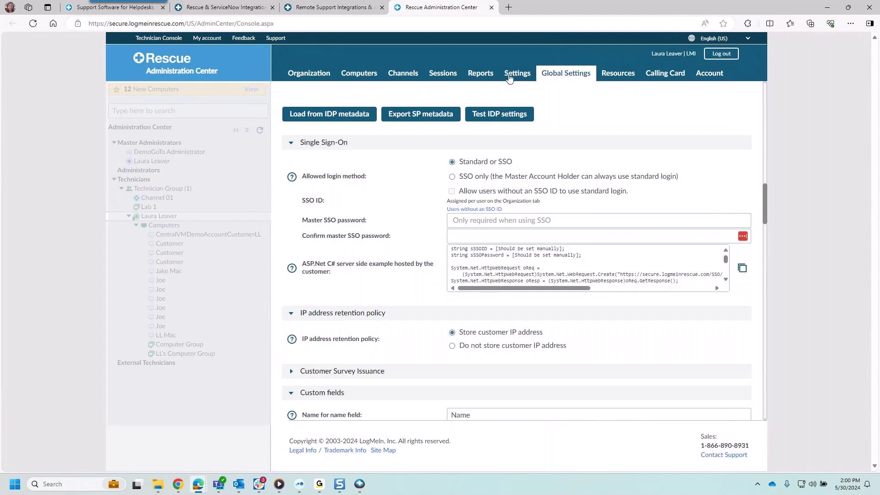
Step: Go to the Technician Reports page and expand the Report Area list of report types
left_click(484, 77)
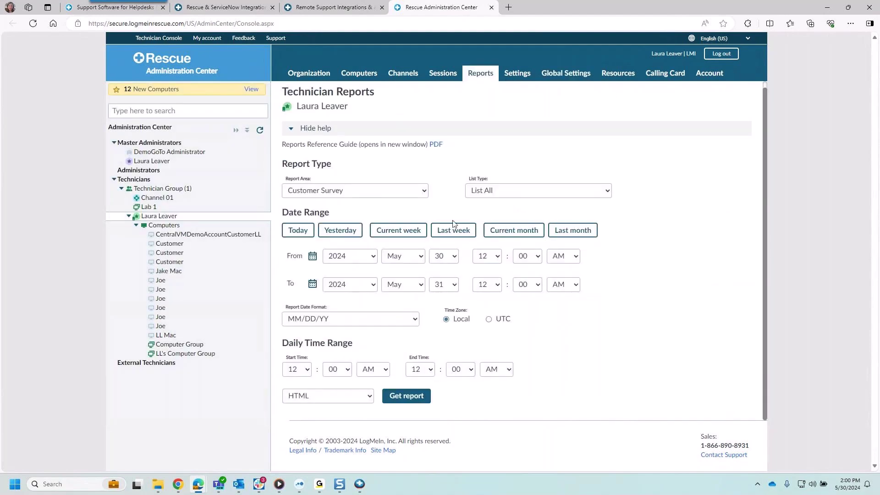
left_click(423, 192)
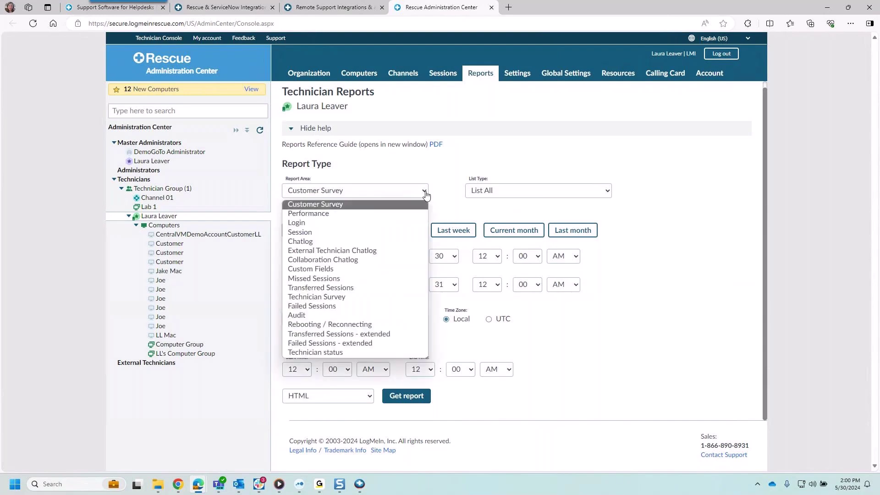